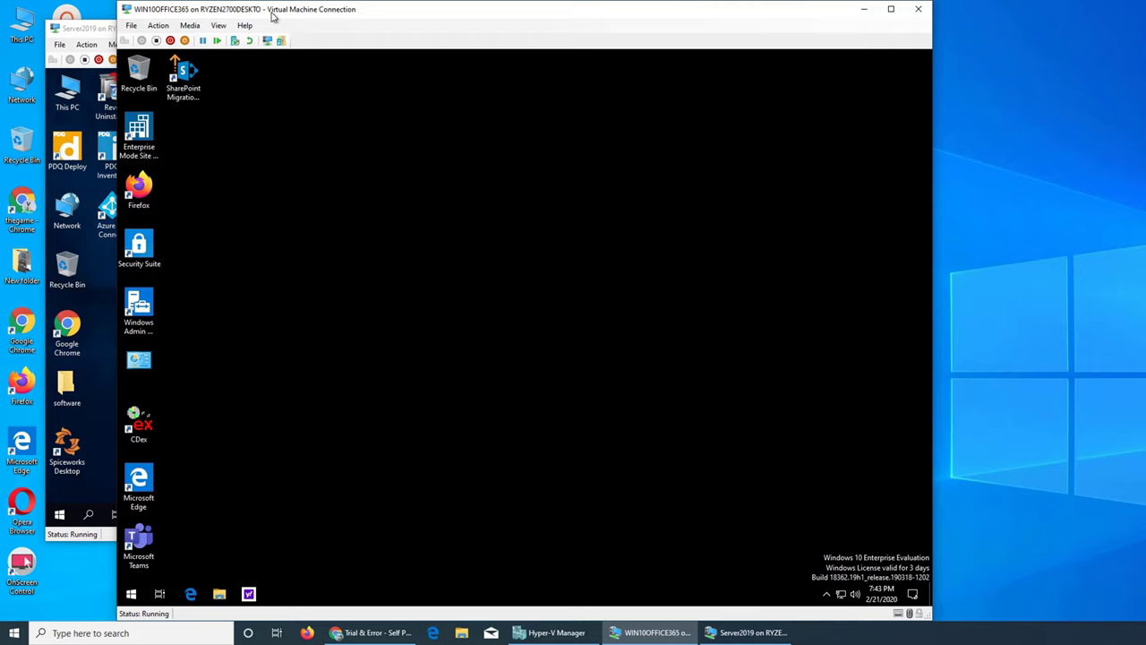
- Inspect the folders on New Volume (E:) in the Server2019 virtual machine and close the file browser
left_click(79, 32)
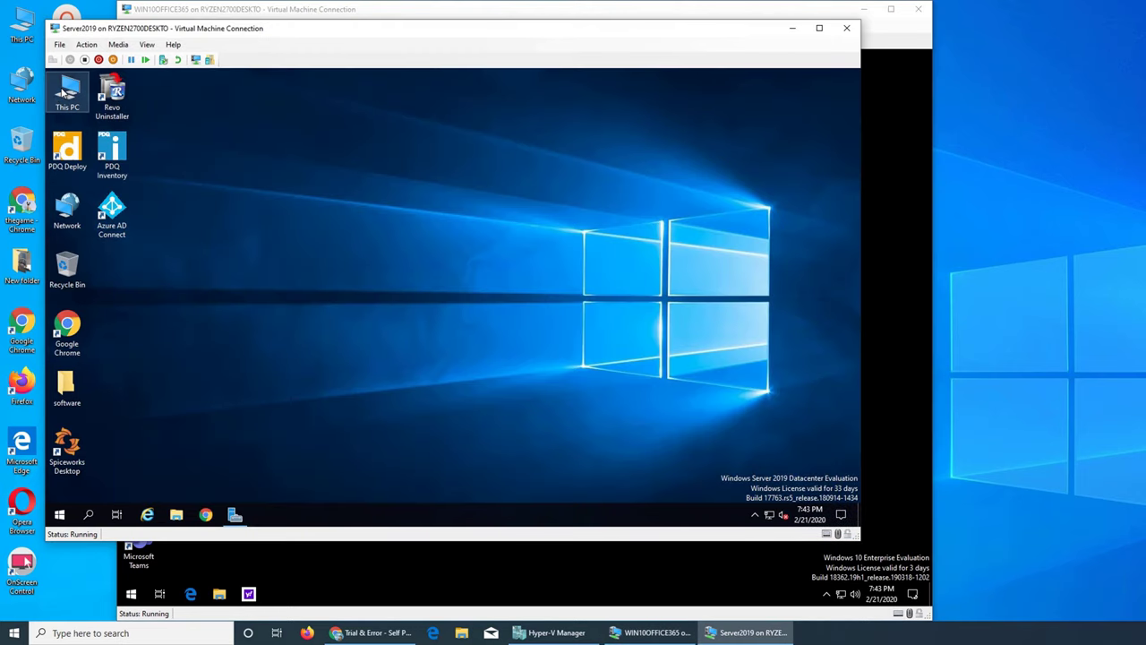
double_click(67, 91)
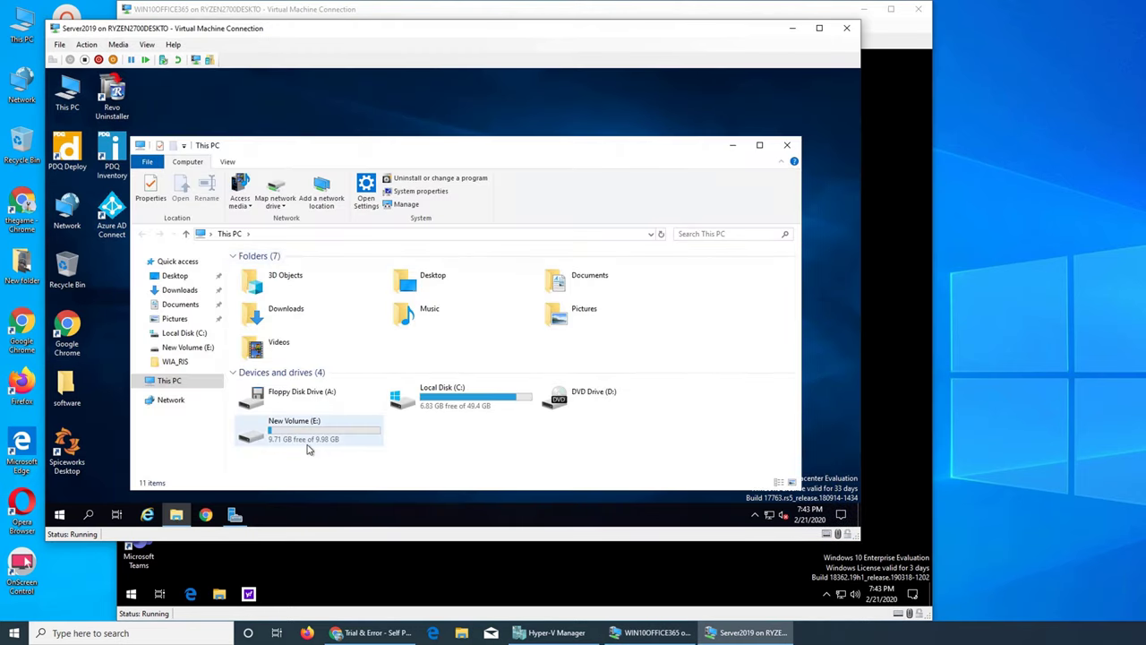
double_click(293, 436)
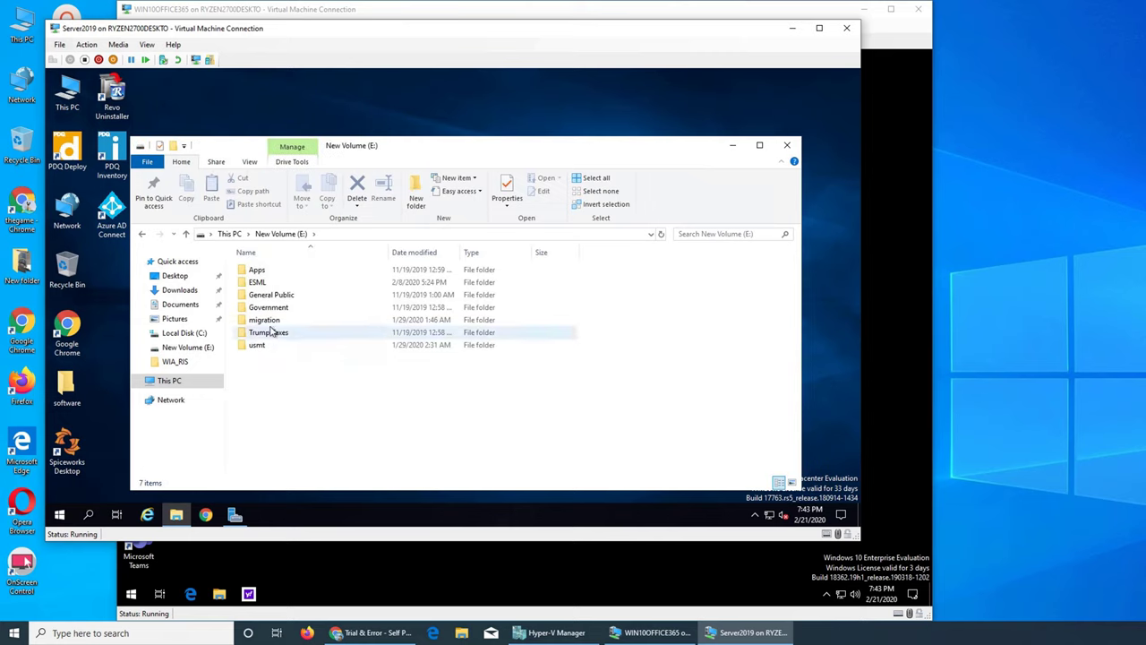
left_click(786, 145)
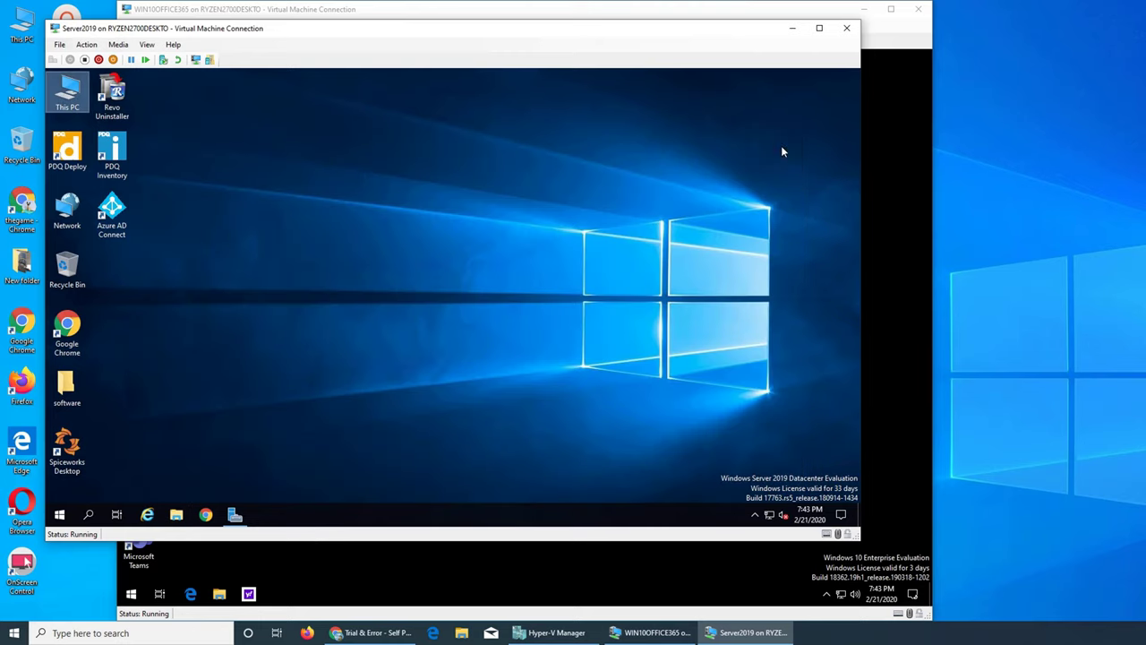
- In the WIN10OFFICE365 virtual machine, view the sites file from \\Server19\ESML in Notepad and close it
left_click(261, 10)
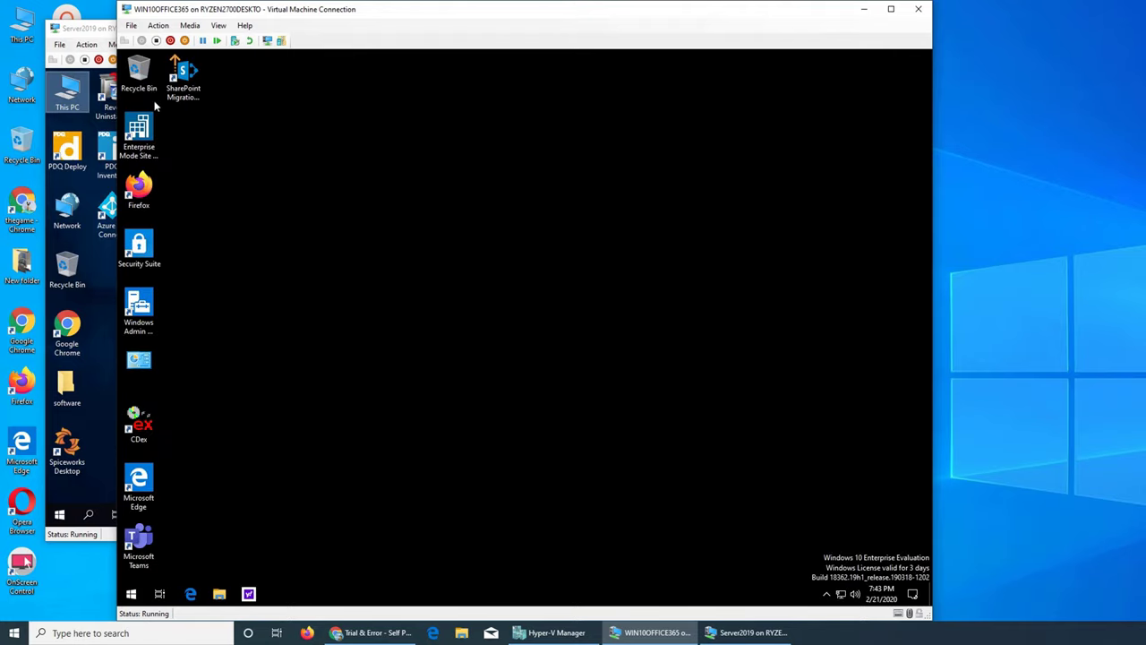
left_click(216, 595)
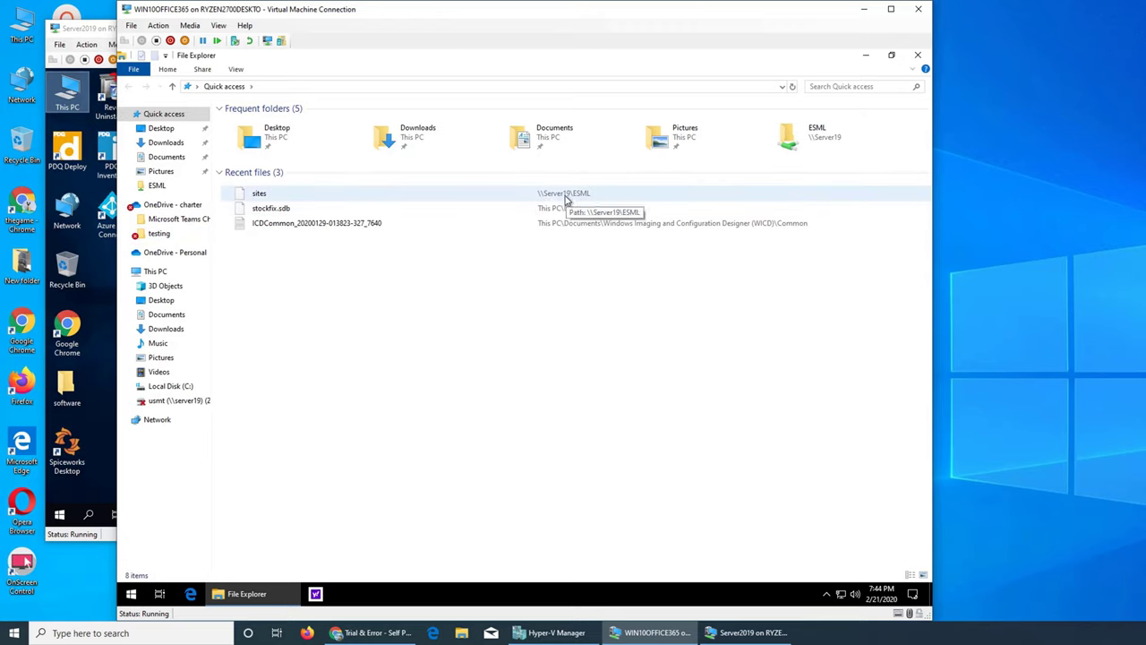
left_click(273, 199)
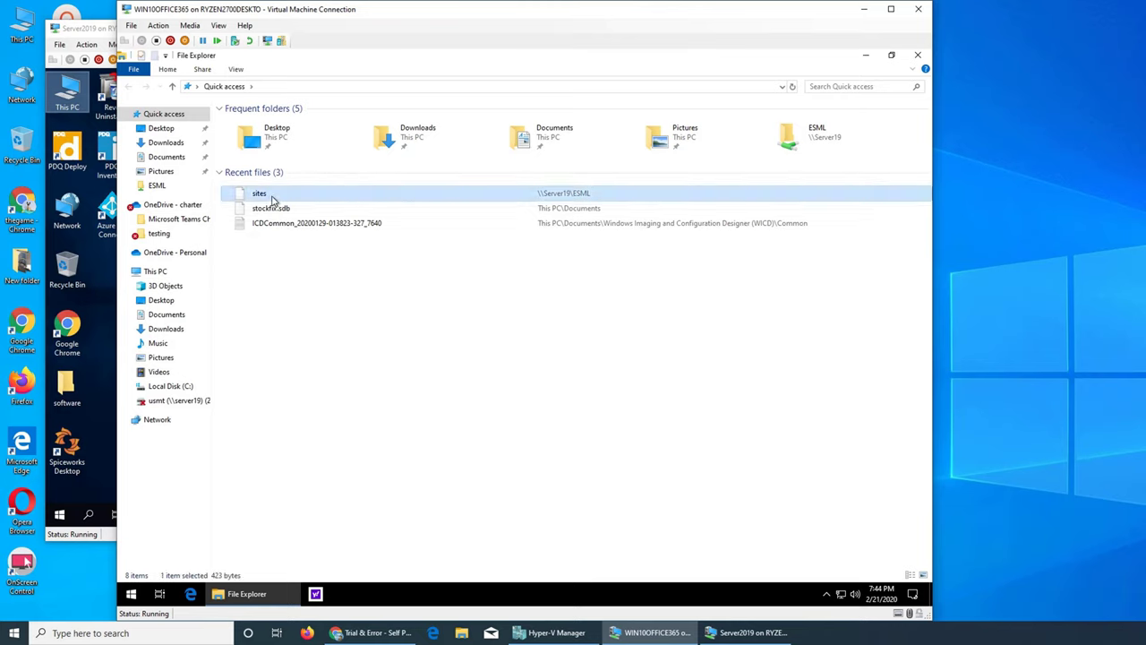
double_click(274, 198)
left_click(478, 308)
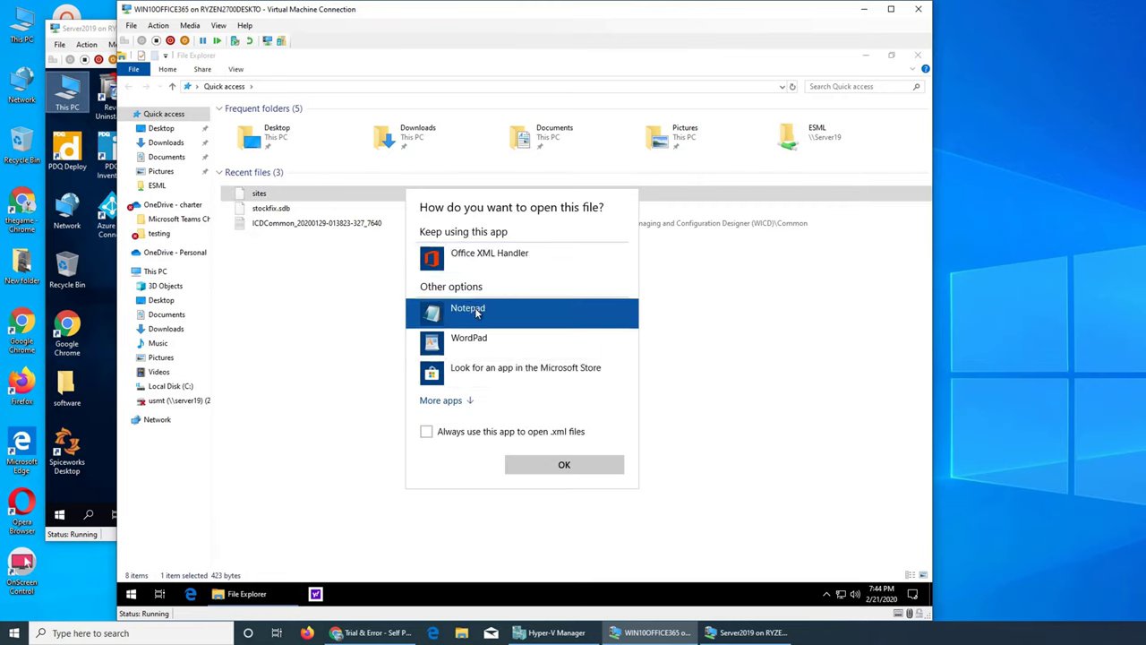
left_click(596, 471)
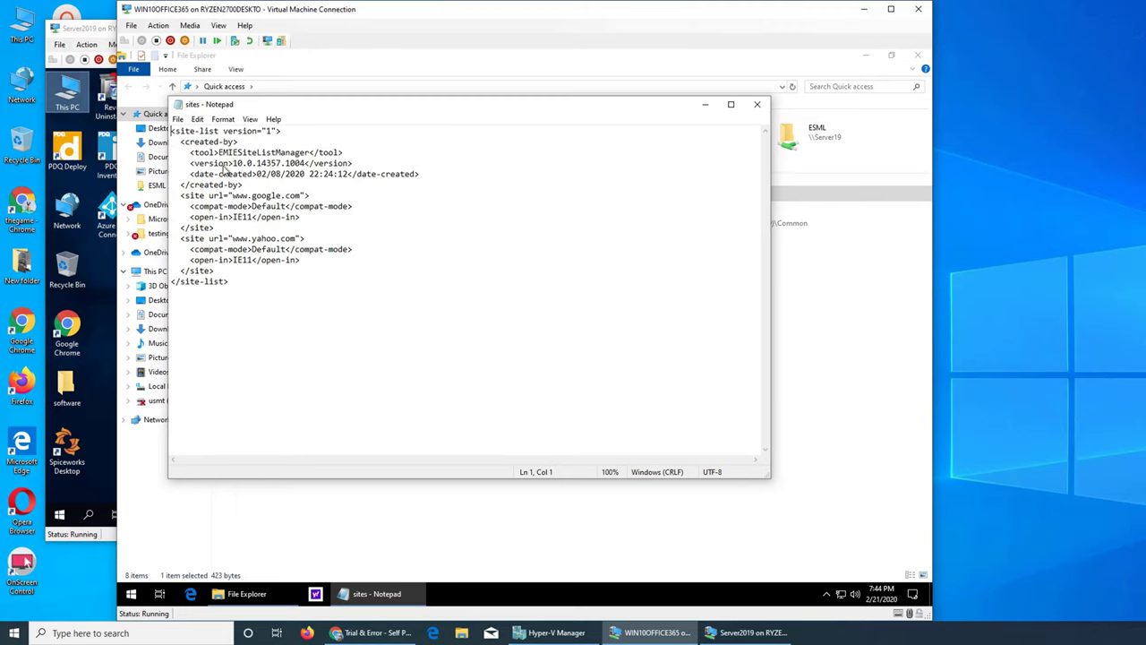
left_click(759, 108)
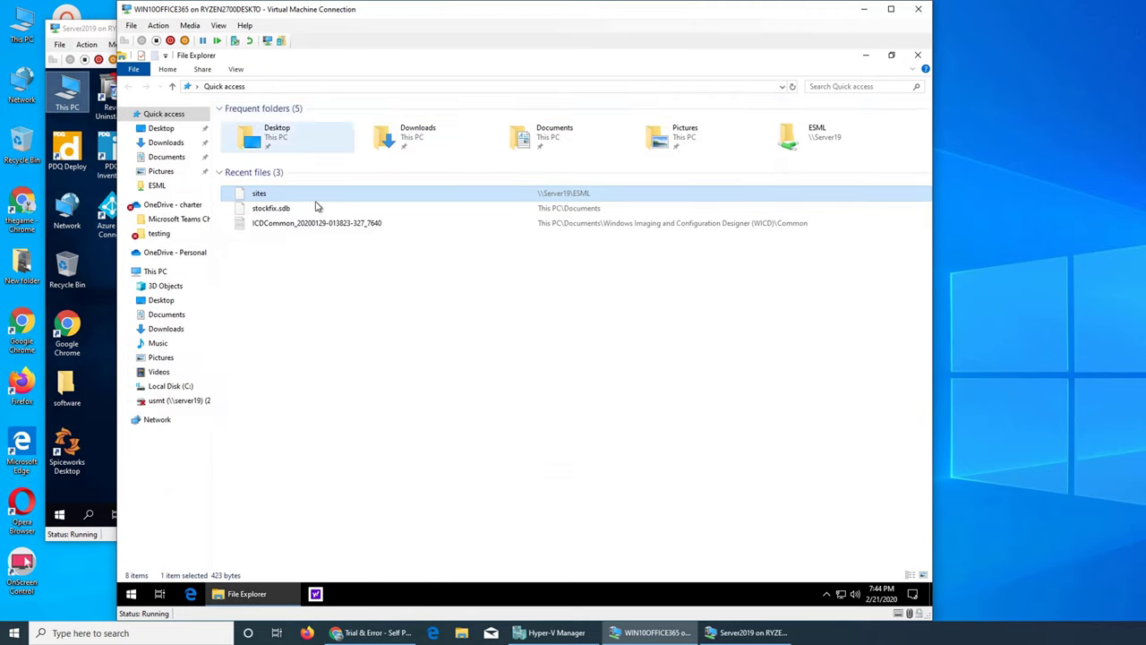
- Shut down the Server2019 virtual machine with the reason Other (Unplanned) and close its connection window
left_click(108, 27)
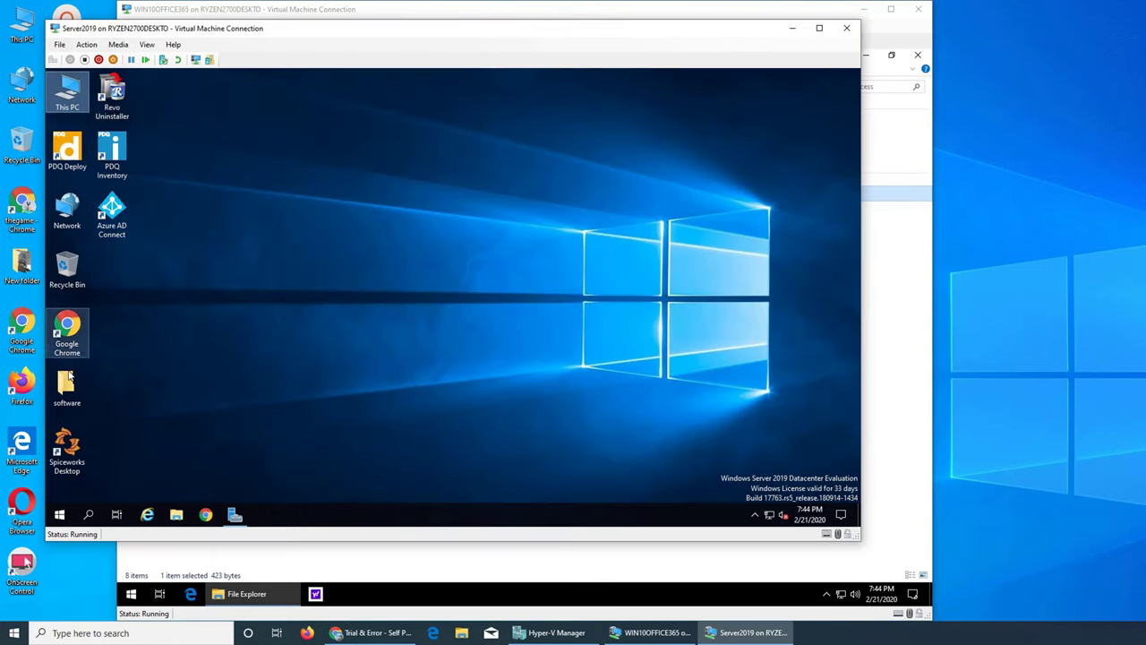
left_click(59, 514)
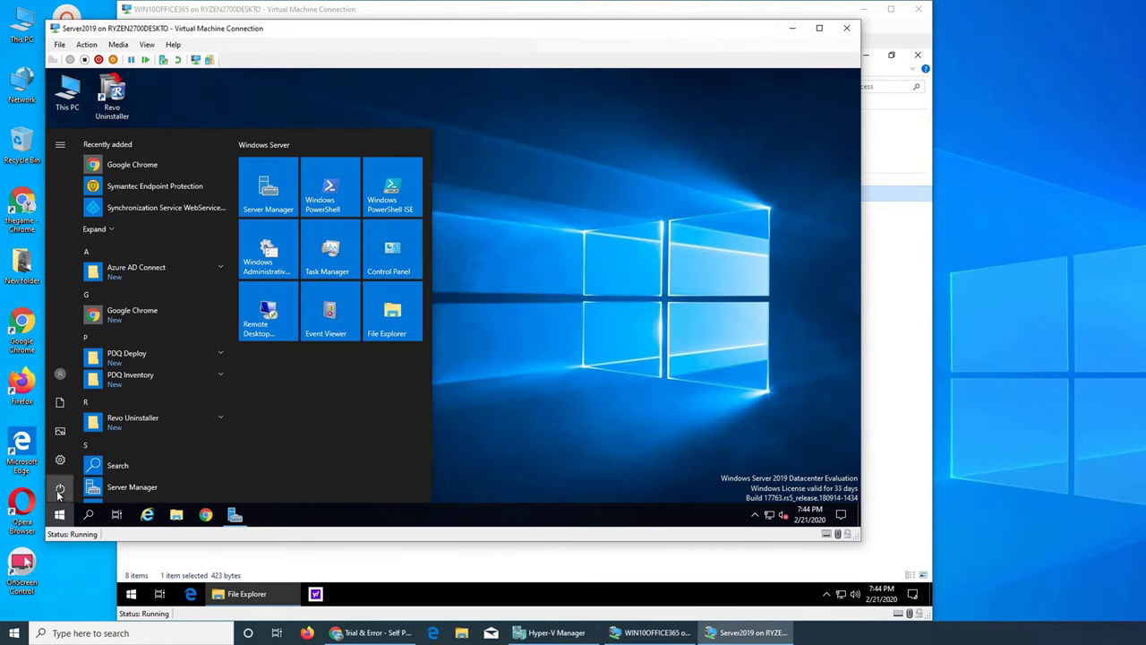
left_click(61, 486)
left_click(71, 435)
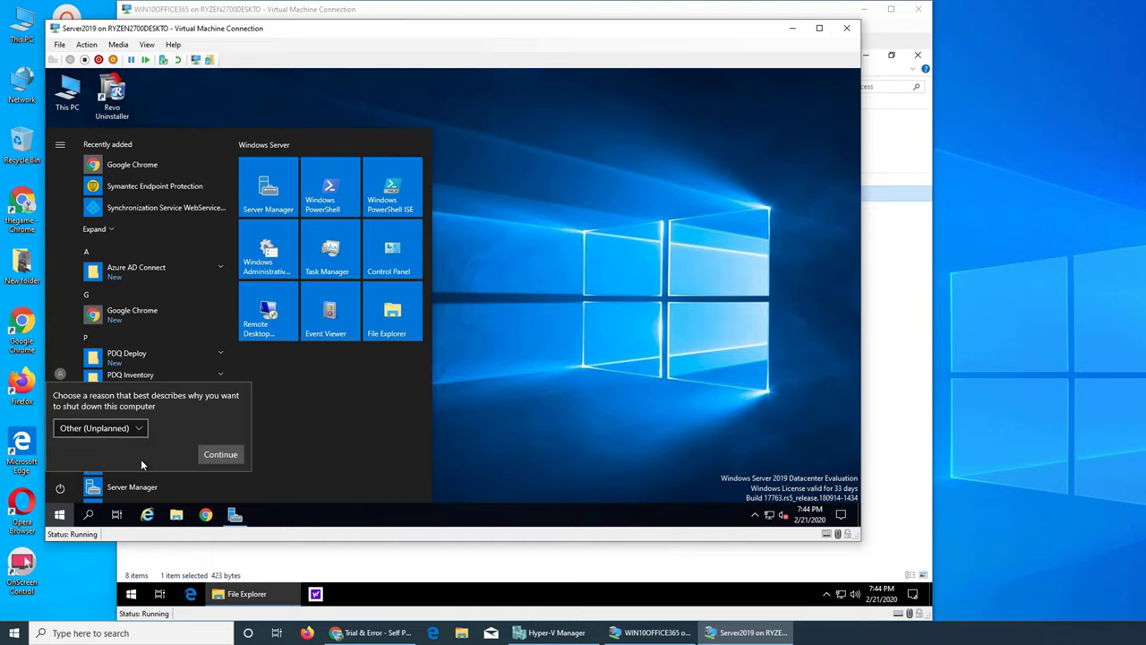
left_click(218, 454)
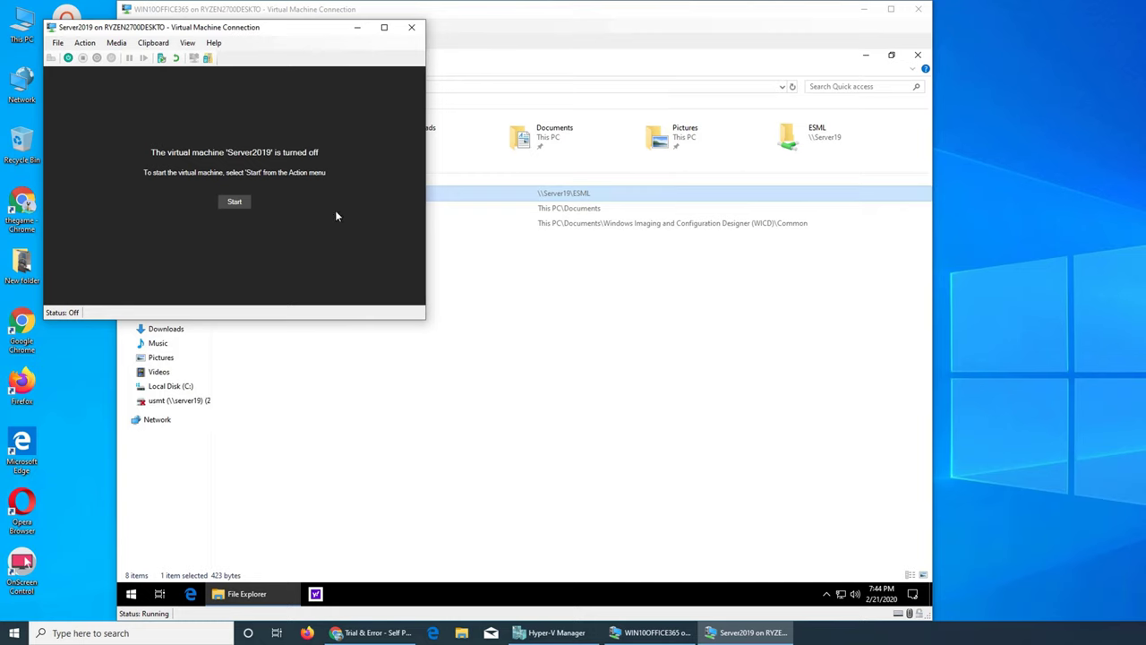
left_click(412, 27)
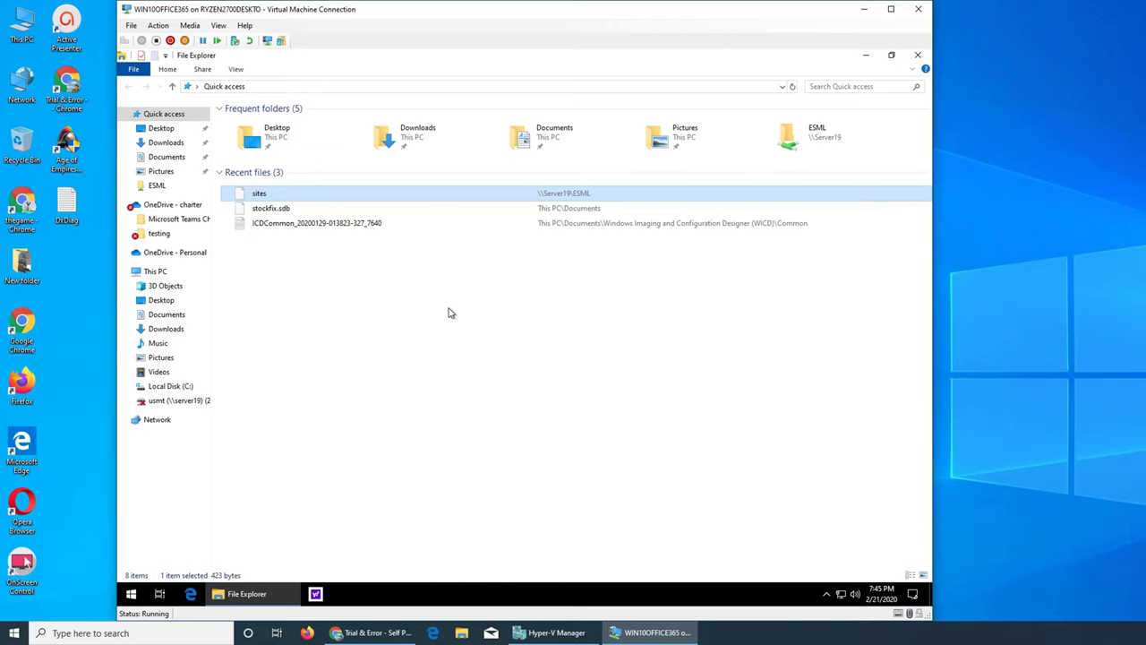
- Check the power state of Server2019 in Hyper-V Manager and return to the WIN10OFFICE365 virtual machine
left_click(632, 633)
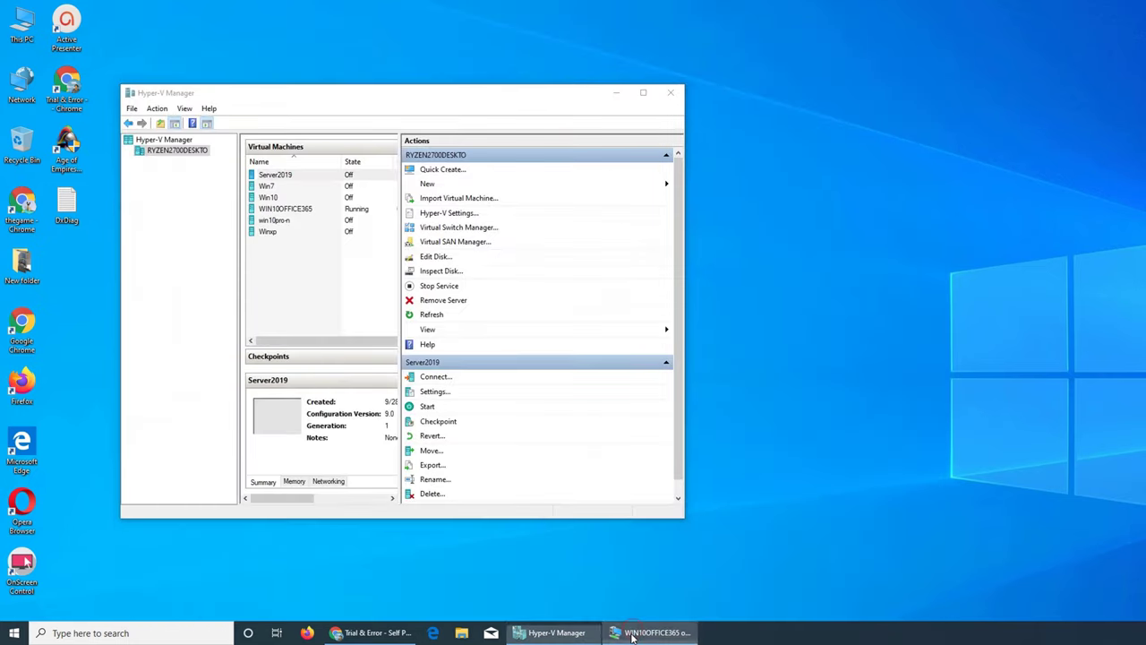
left_click(632, 633)
left_click(344, 177)
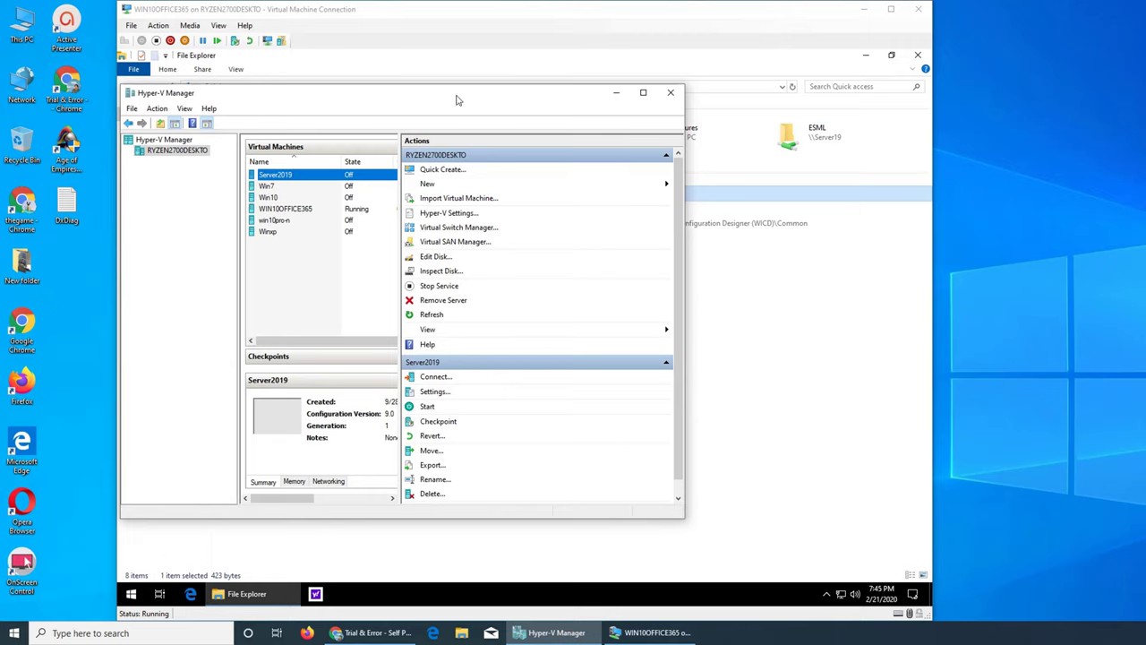
left_click(464, 63)
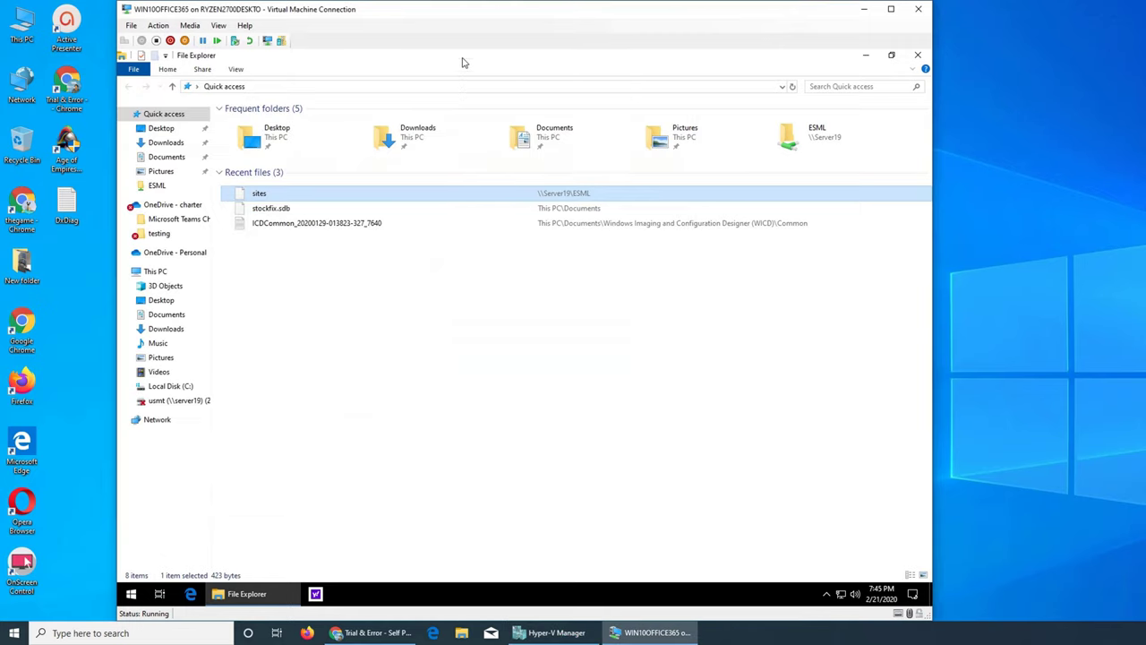
left_click(866, 58)
right_click(718, 199)
left_click(741, 234)
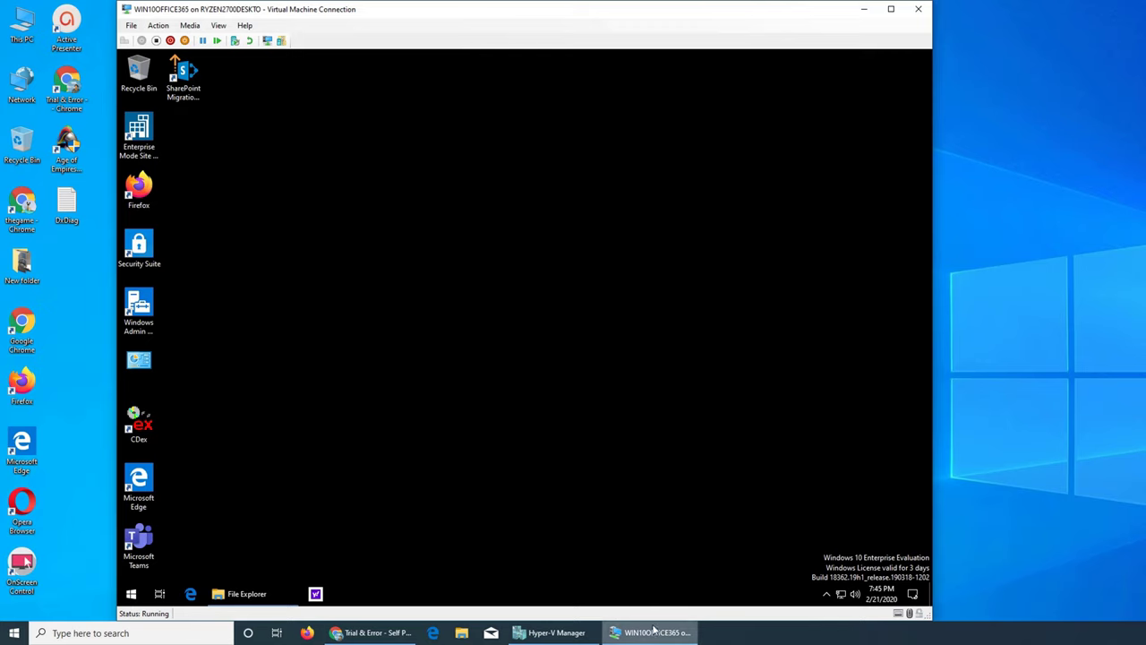
- Try to access the sites file in \\Server19\ESML from WIN10OFFICE365 while Server2019 is off, and decline the network diagnosis
left_click(240, 593)
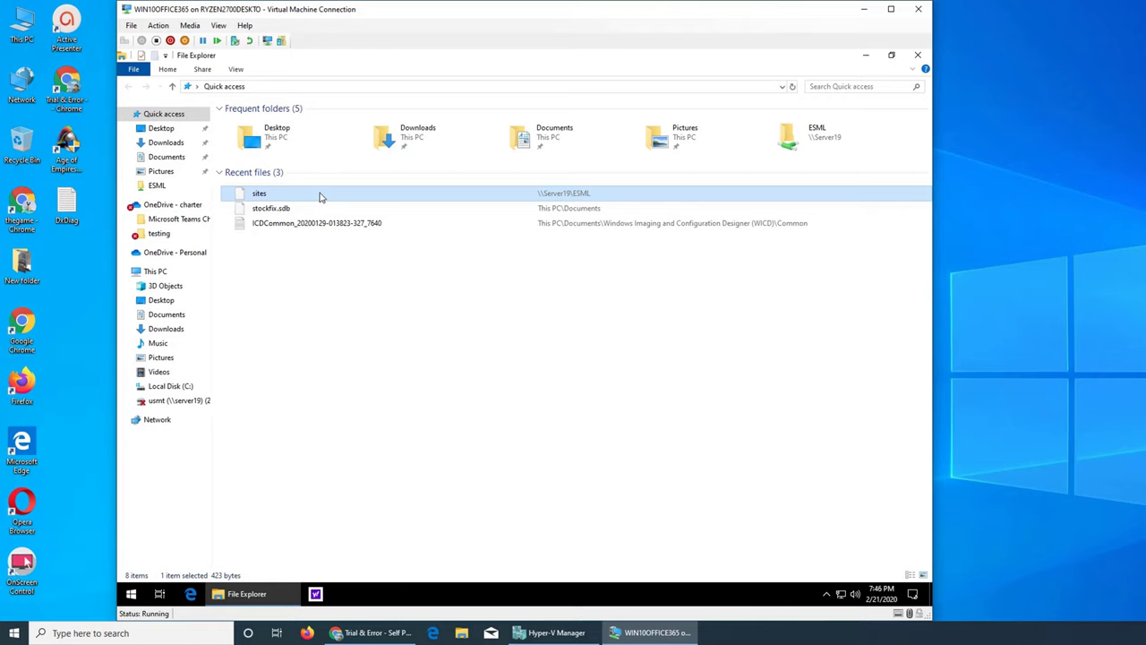
right_click(255, 195)
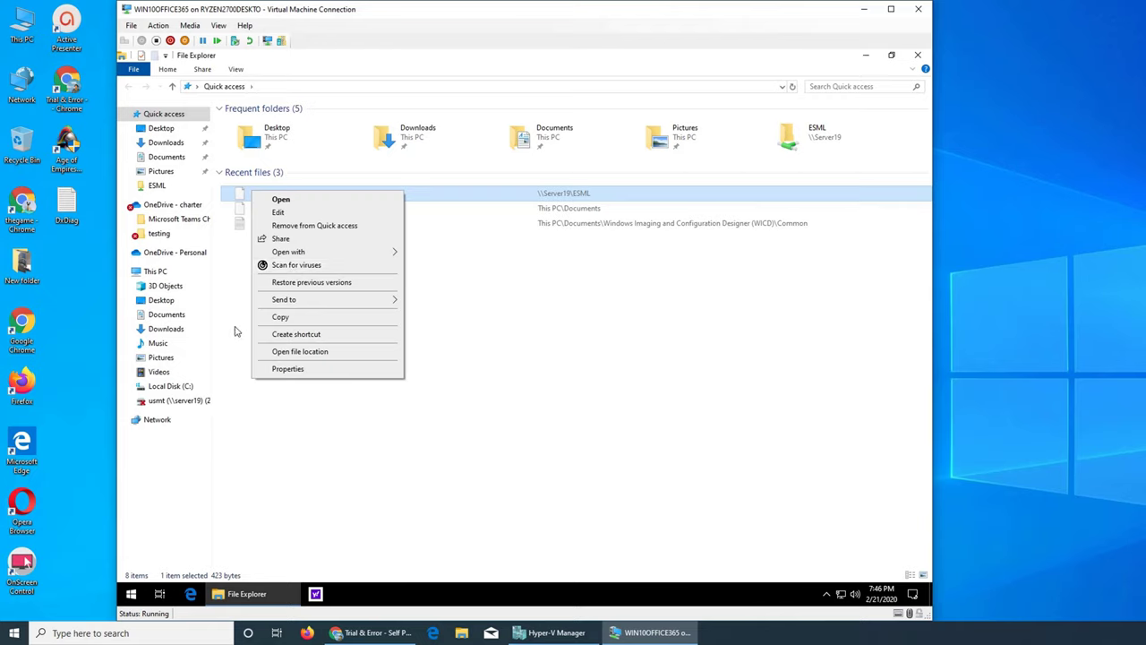
left_click(629, 338)
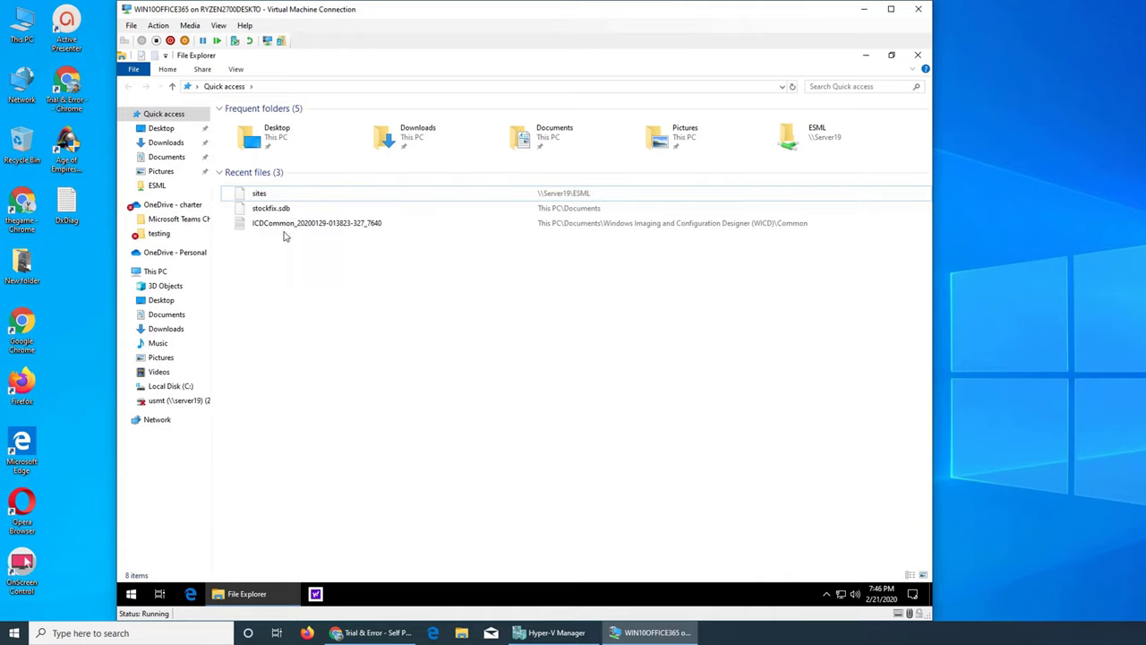
right_click(261, 195)
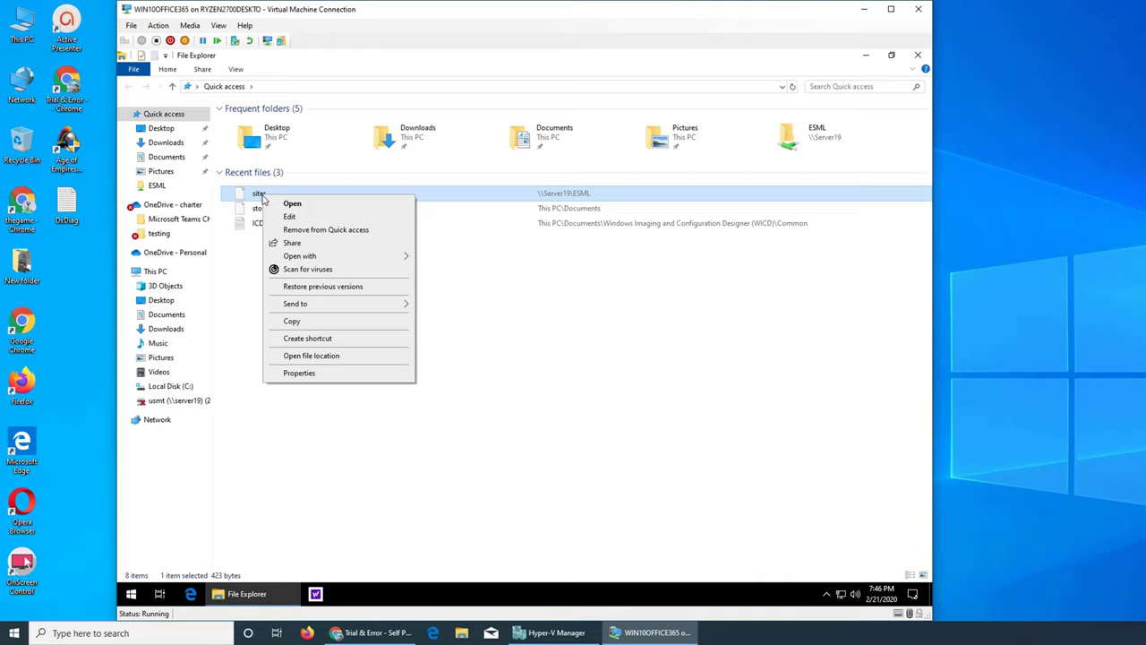
mouse_move(383, 306)
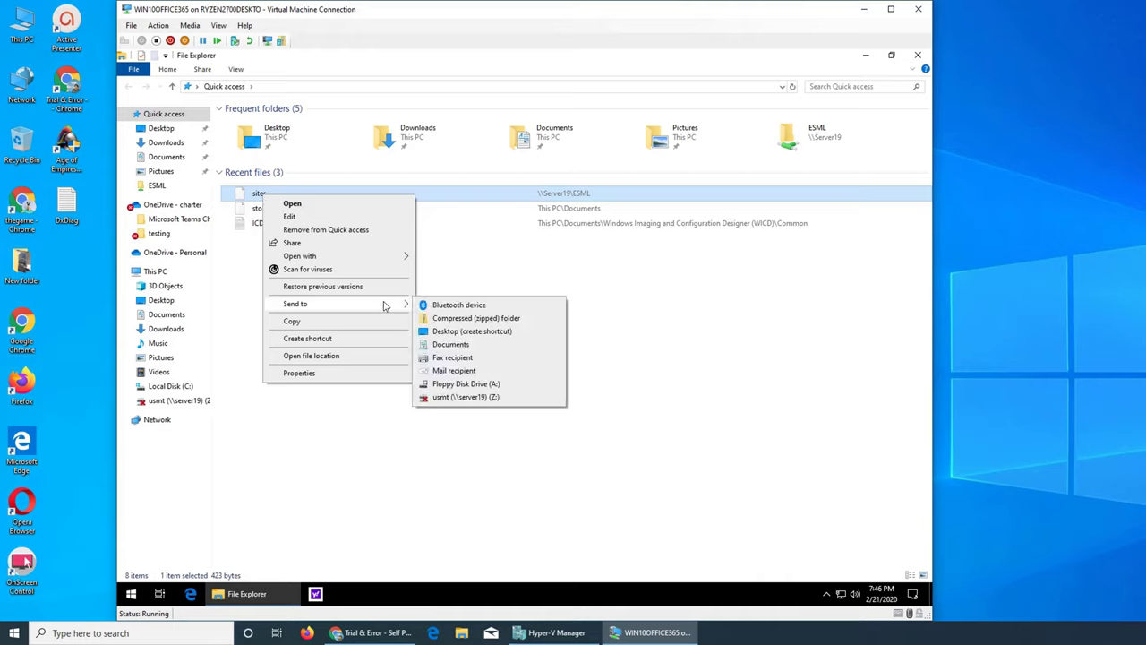
left_click(546, 258)
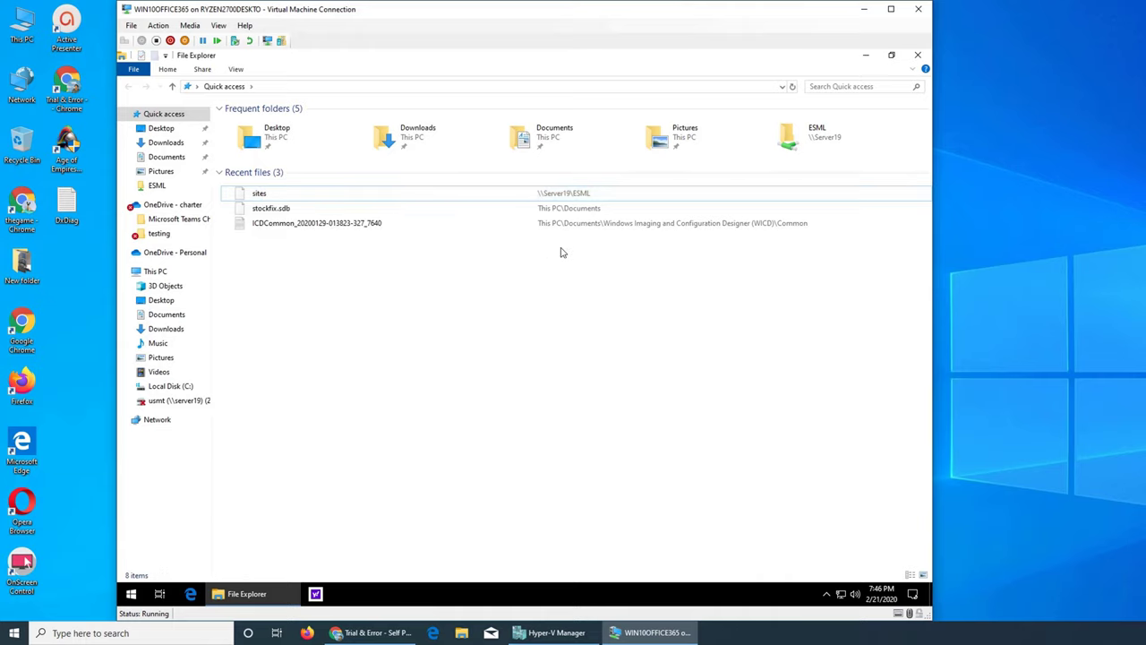
right_click(287, 210)
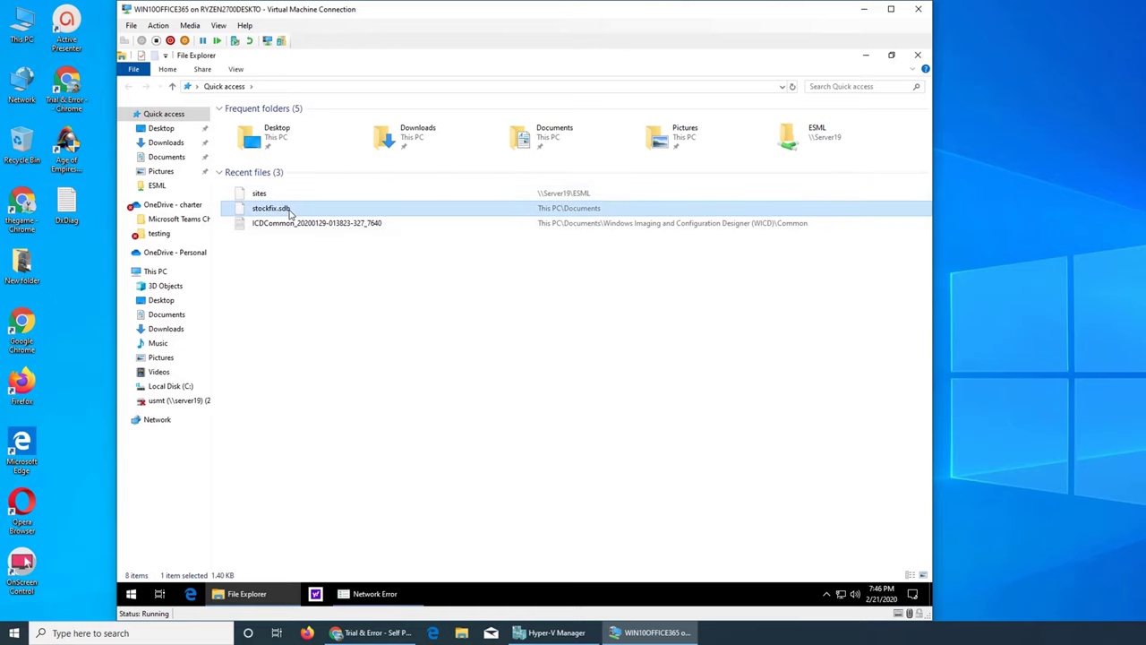
left_click(556, 290)
left_click(394, 593)
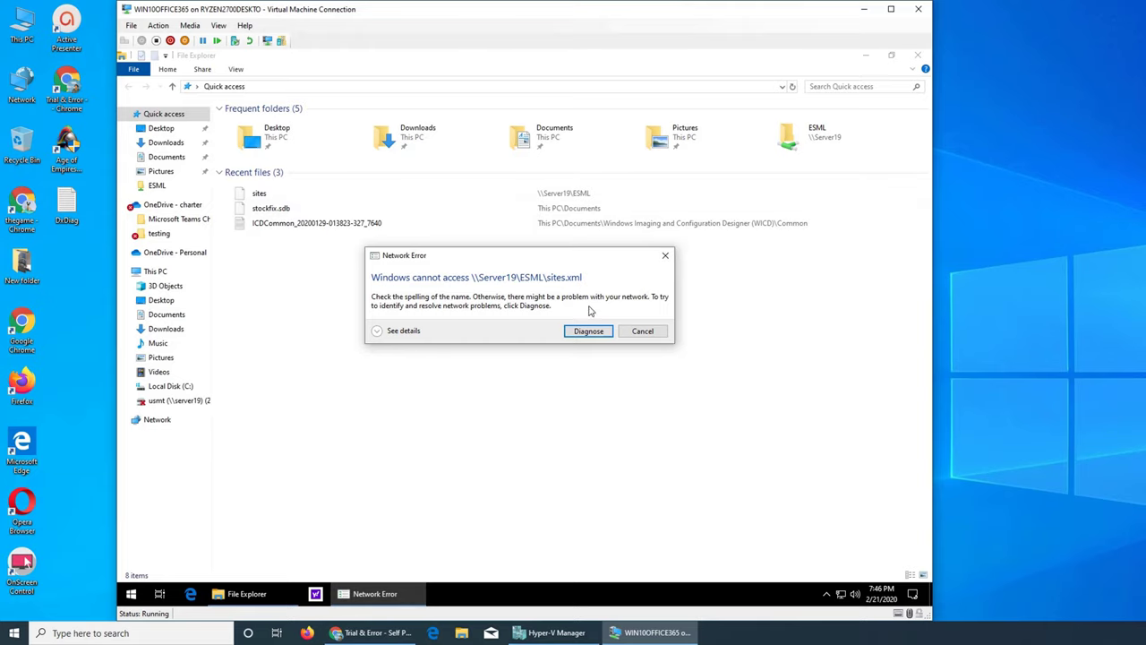
left_click(641, 331)
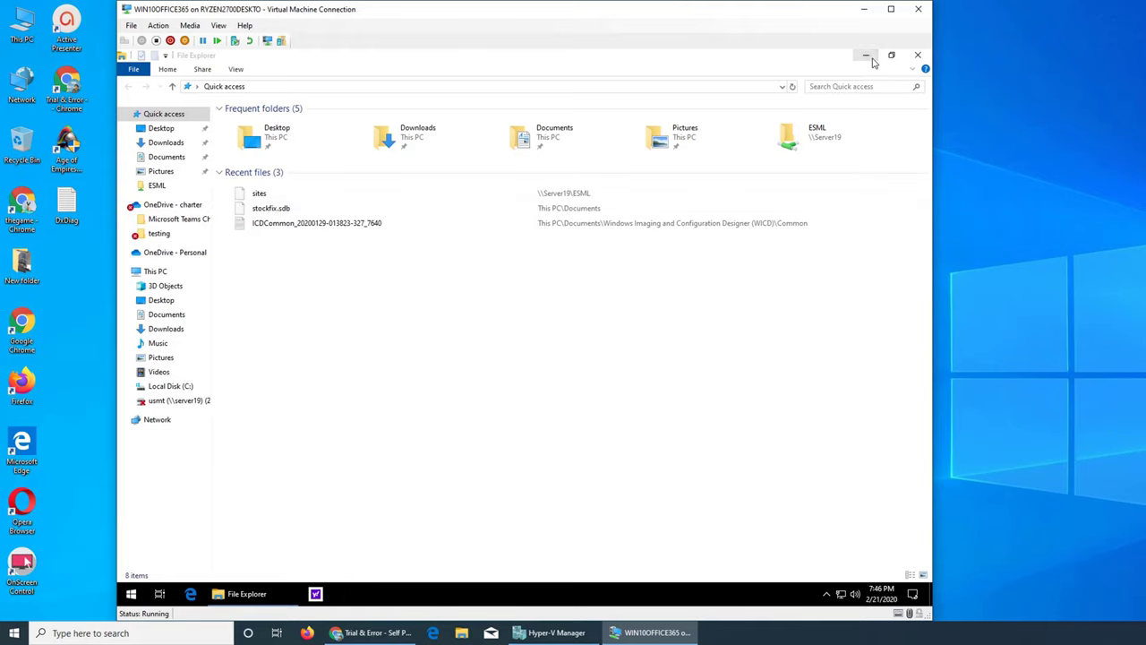
- Minimize the file browser, connect to the Server2019 virtual machine from Hyper-V Manager and start it
left_click(866, 56)
left_click(551, 632)
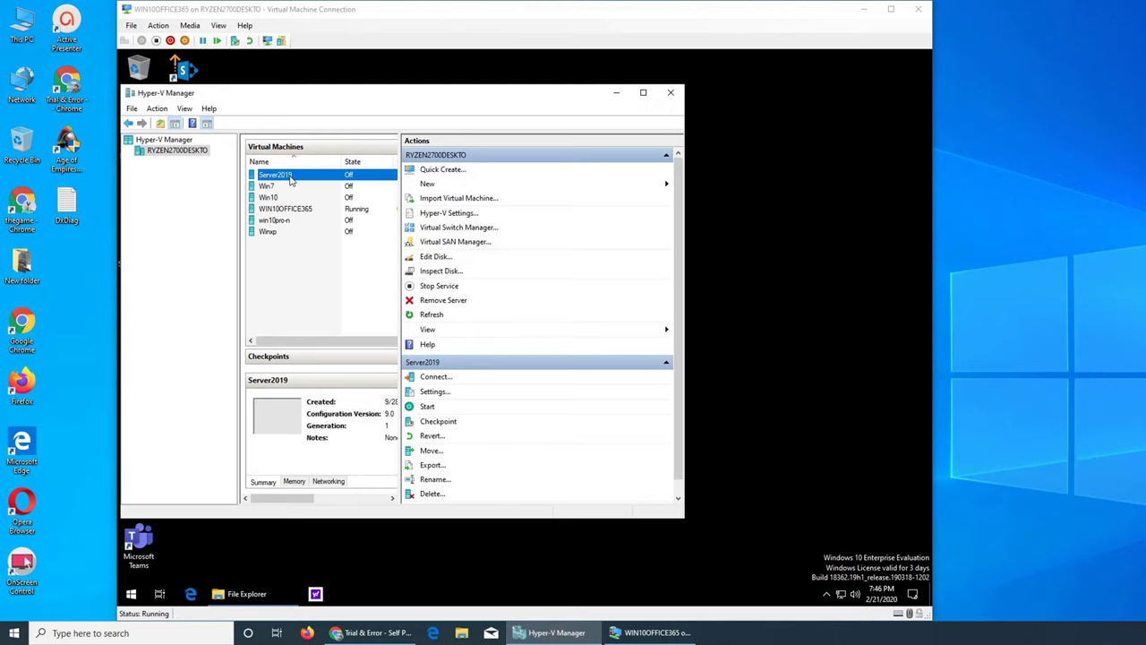
right_click(291, 179)
key("Escape")
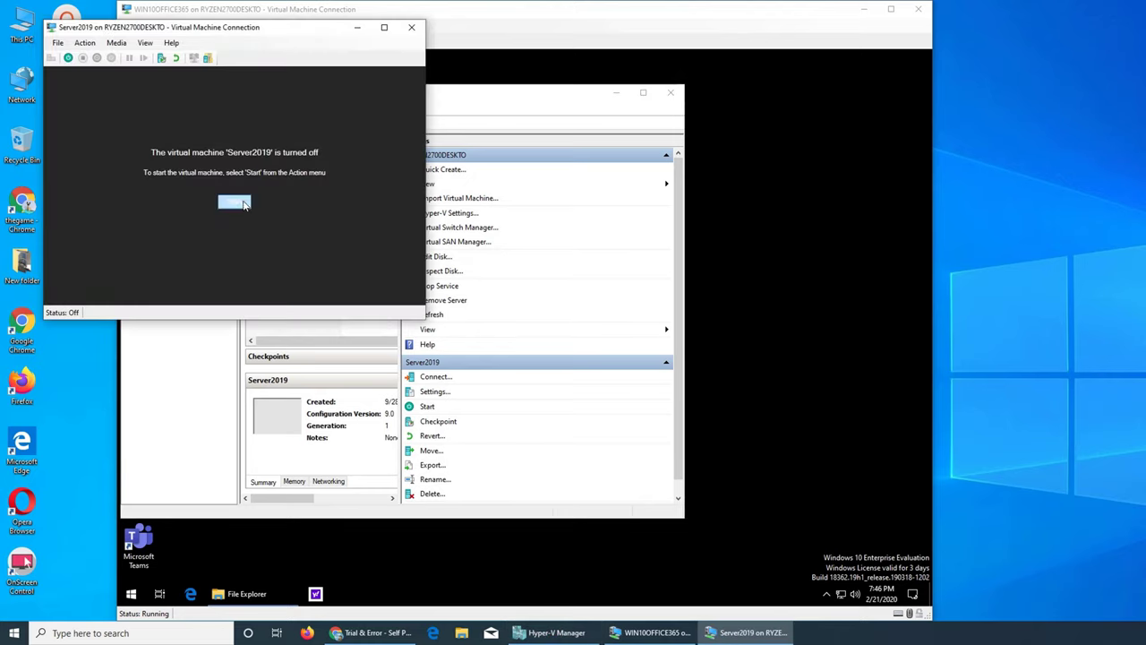
left_click(242, 204)
left_click(248, 213)
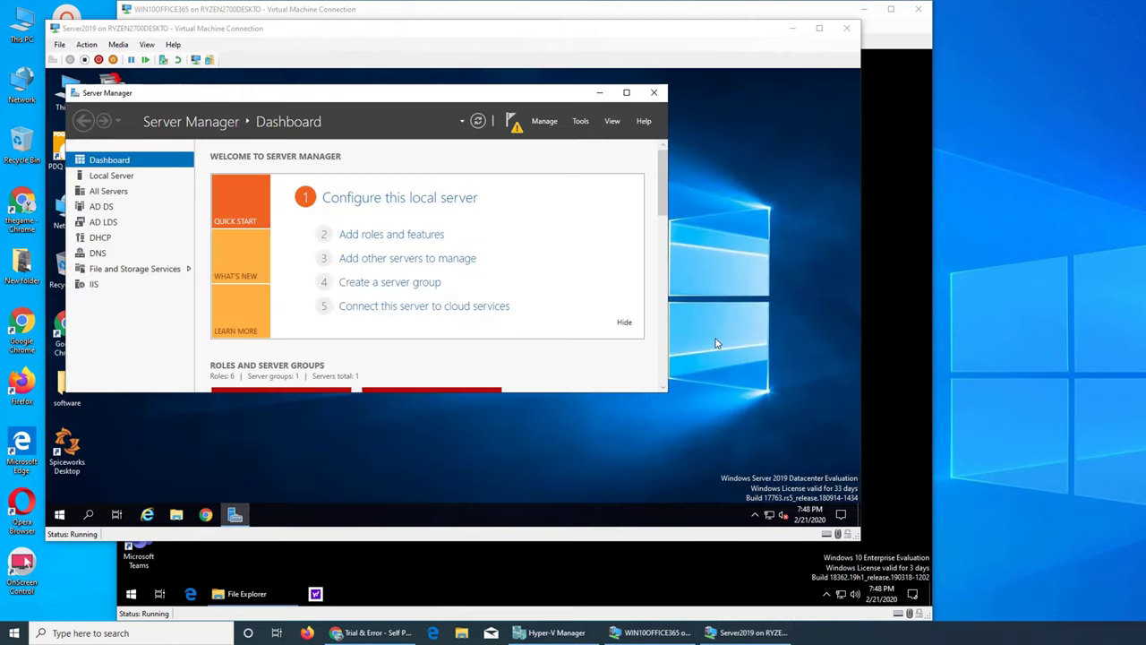
- Back in WIN10OFFICE365, reopen the sites file from \\Server19\ESML in Notepad with Server2019 running
left_click(905, 331)
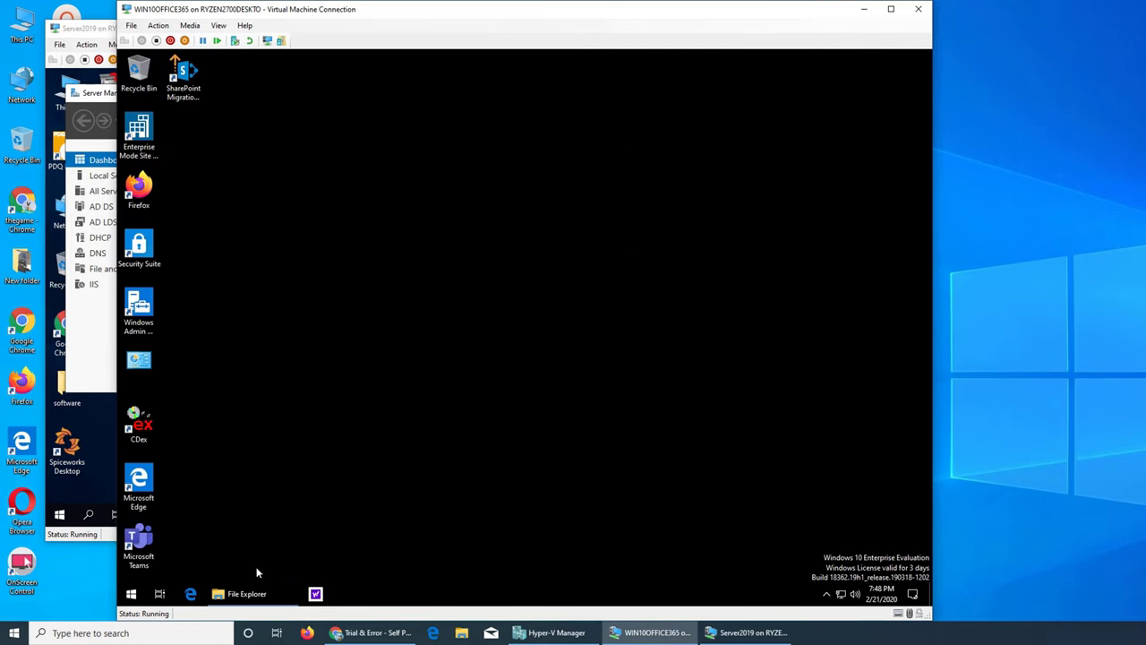
left_click(242, 594)
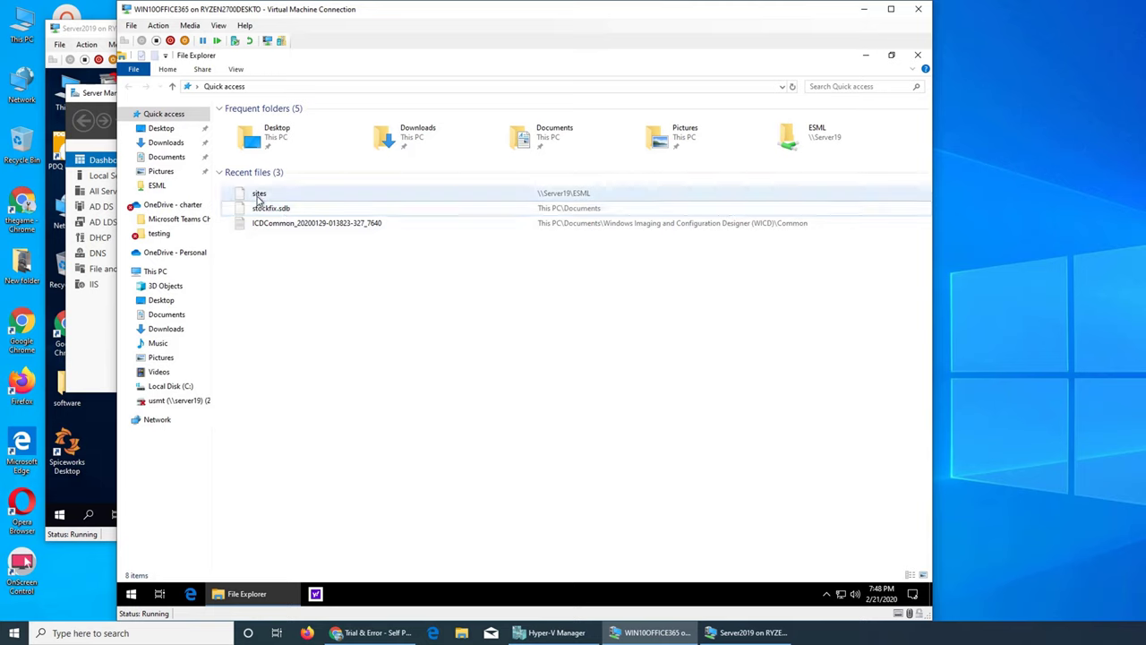
double_click(257, 195)
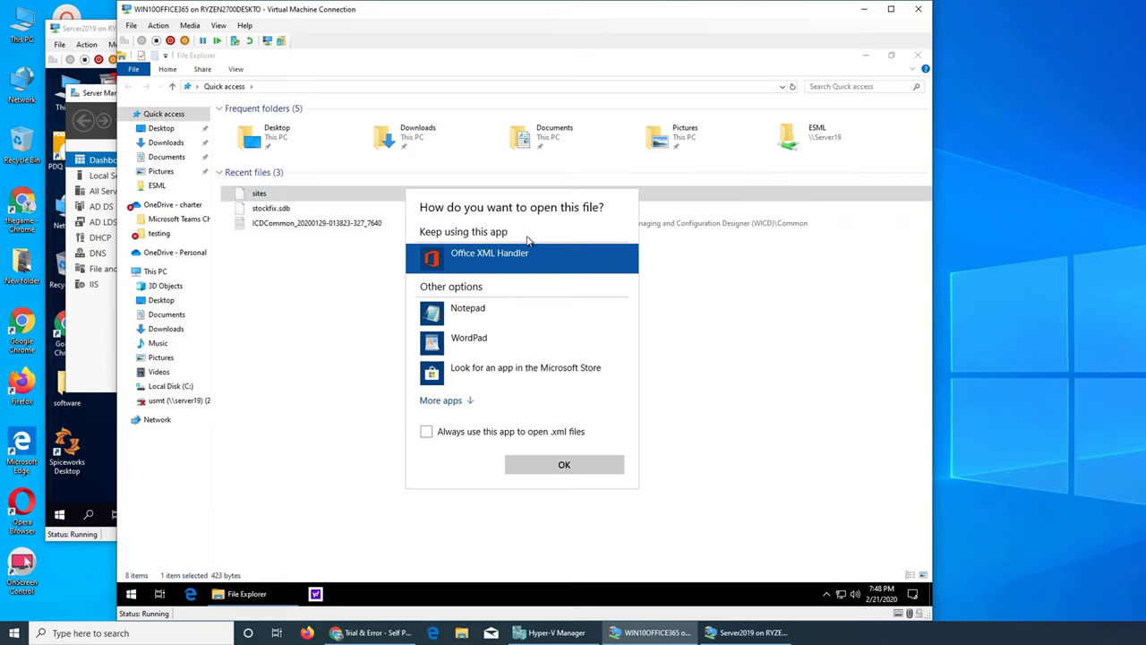
left_click(554, 314)
left_click(577, 465)
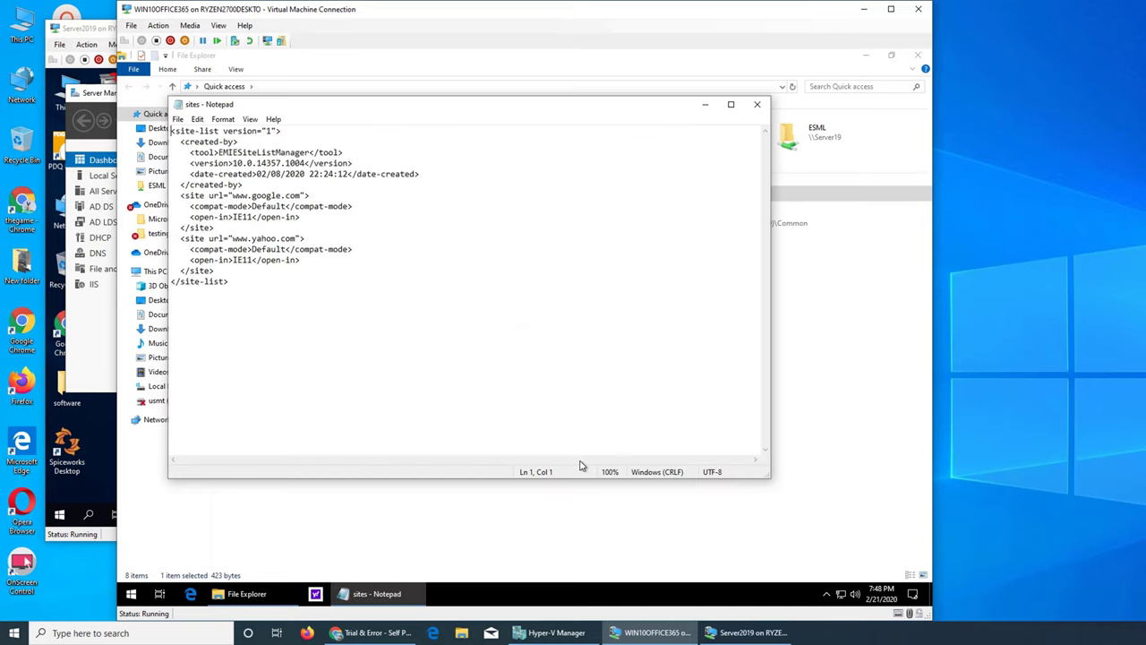
- Close Notepad and make the sites file from \\Server19\ESML always available offline
left_click(757, 104)
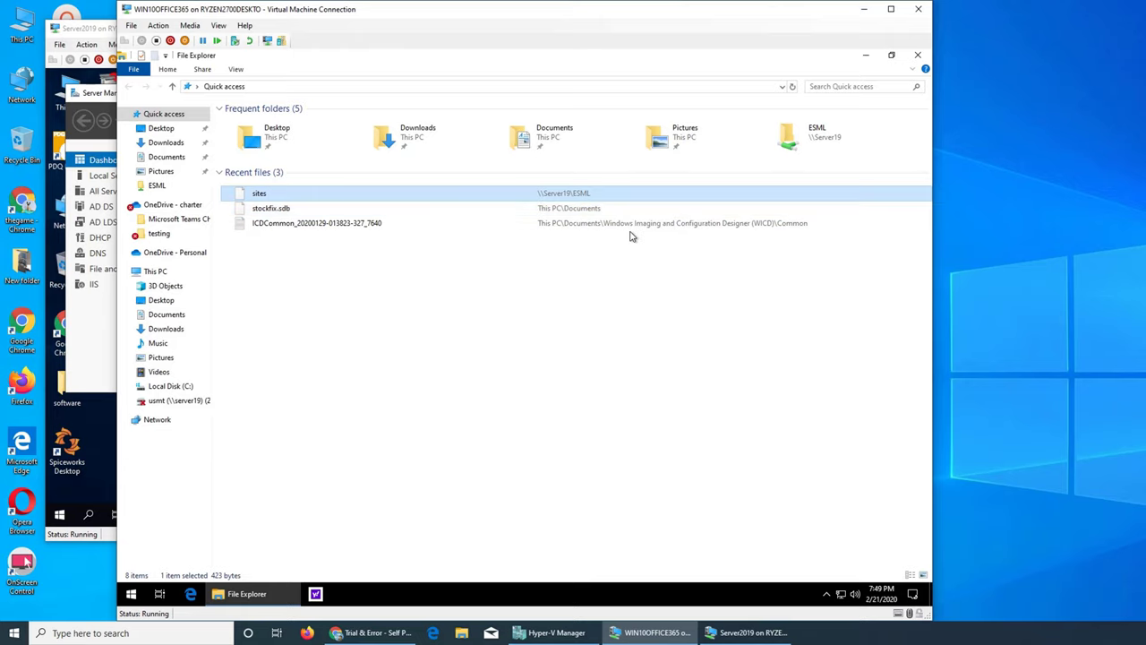
right_click(257, 199)
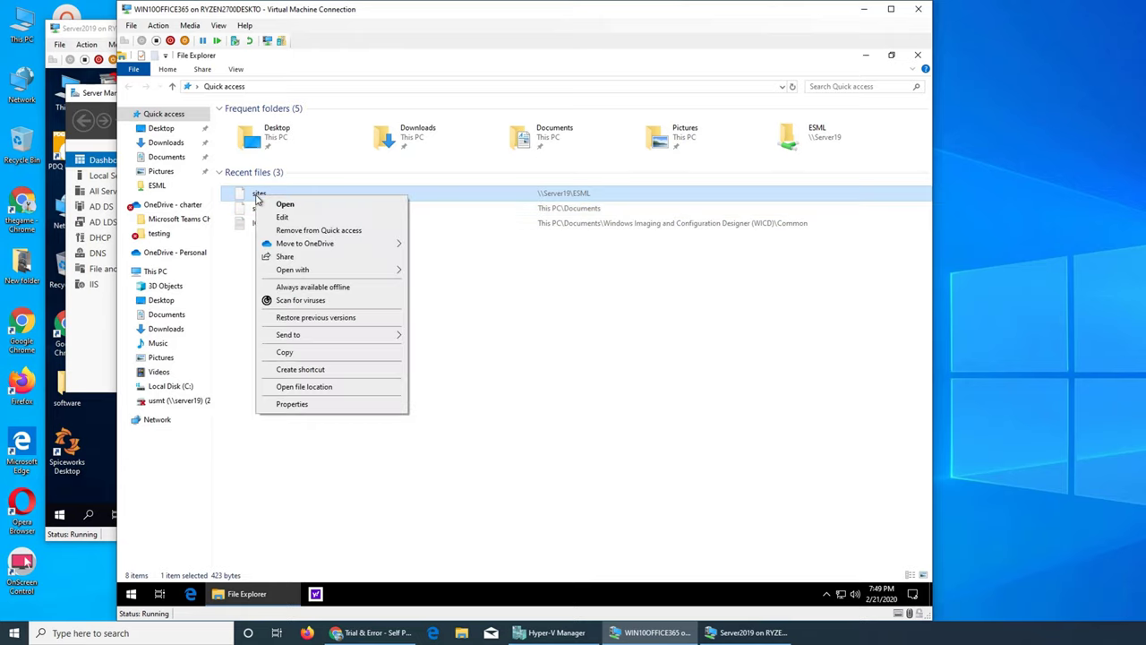
left_click(323, 287)
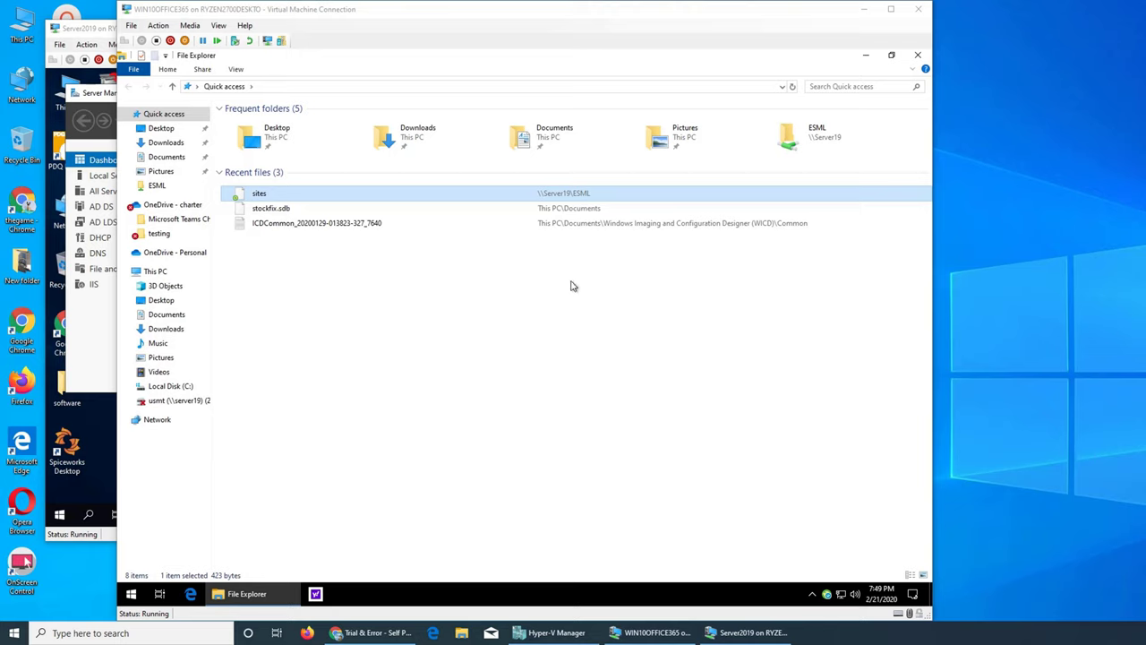
- Switch to the Server2019 virtual machine and shut it down from within Windows, confirming the shutdown reason
left_click(102, 421)
left_click(59, 514)
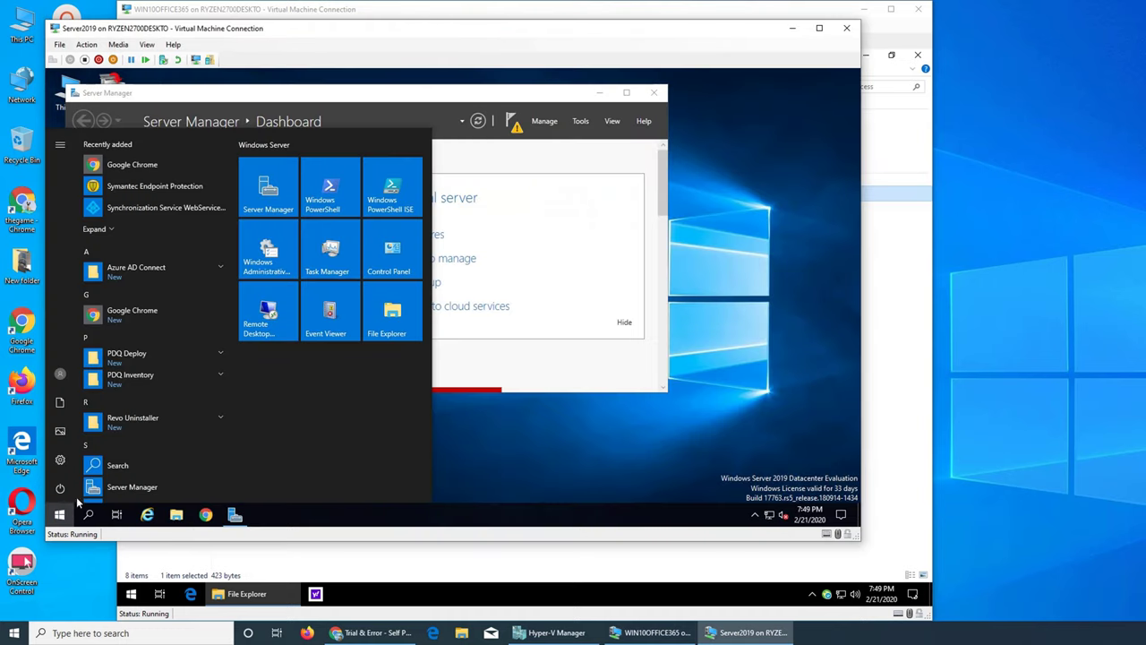
left_click(60, 487)
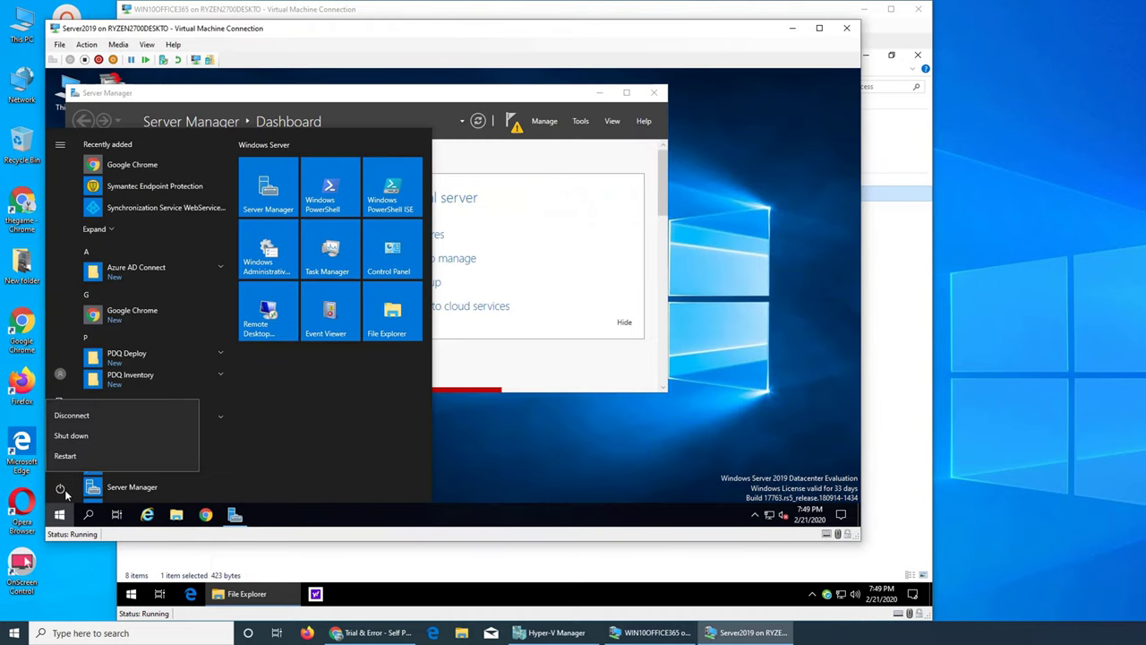
left_click(77, 440)
left_click(217, 453)
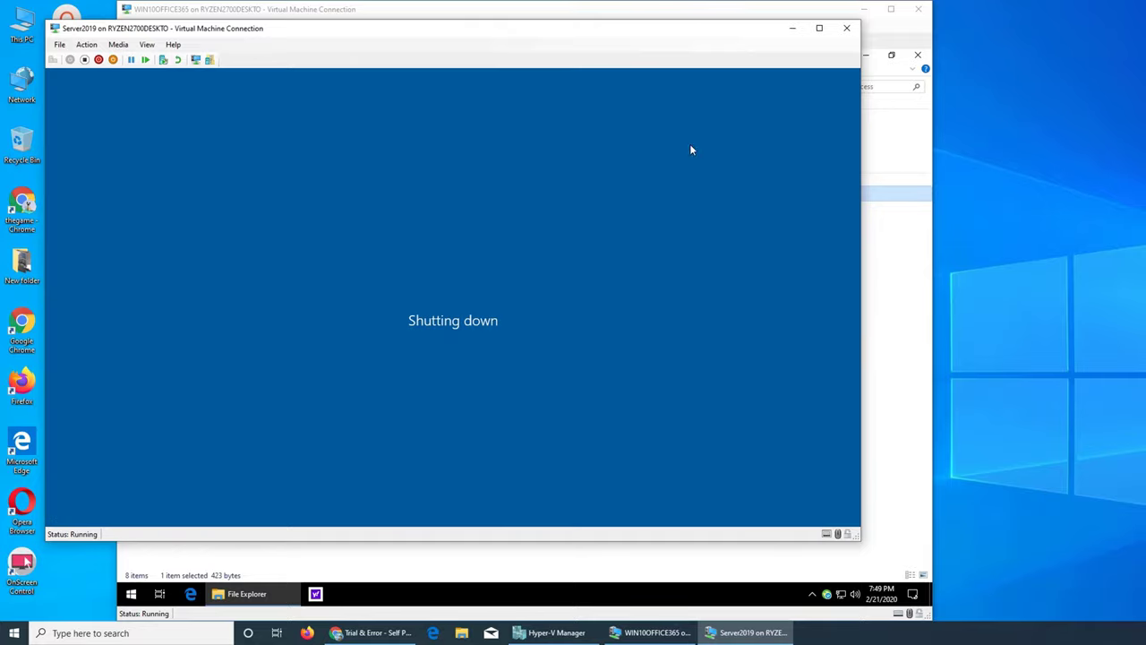
- Return to WIN10OFFICE365, close File Explorer and try to refresh the desktop
left_click(901, 39)
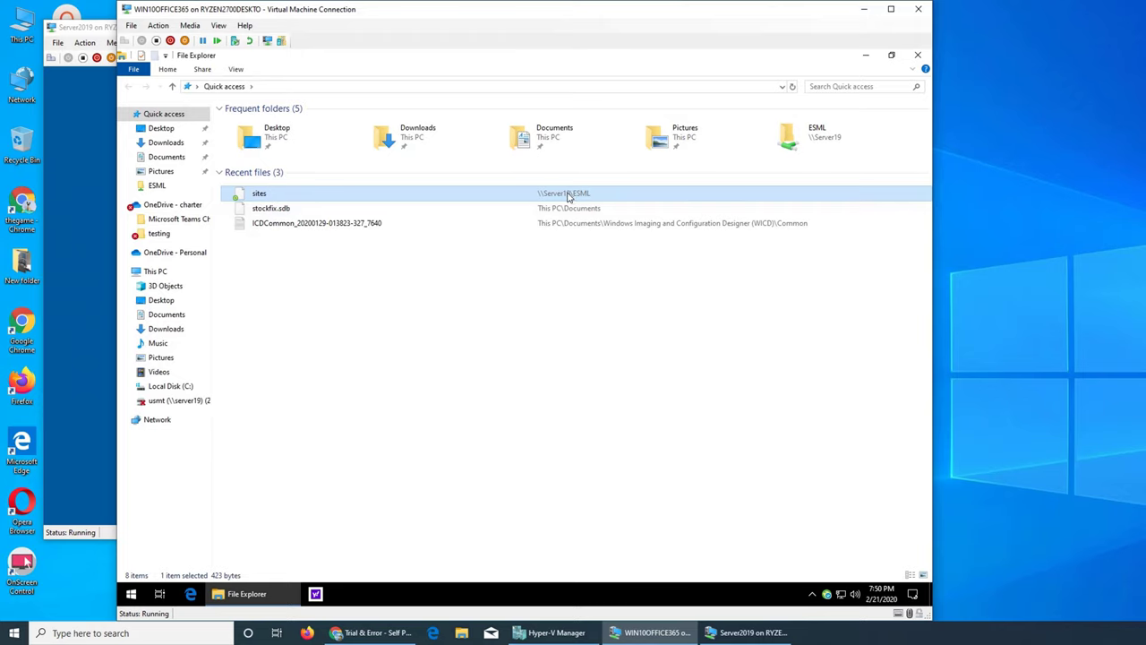
left_click(917, 55)
right_click(356, 170)
left_click(386, 197)
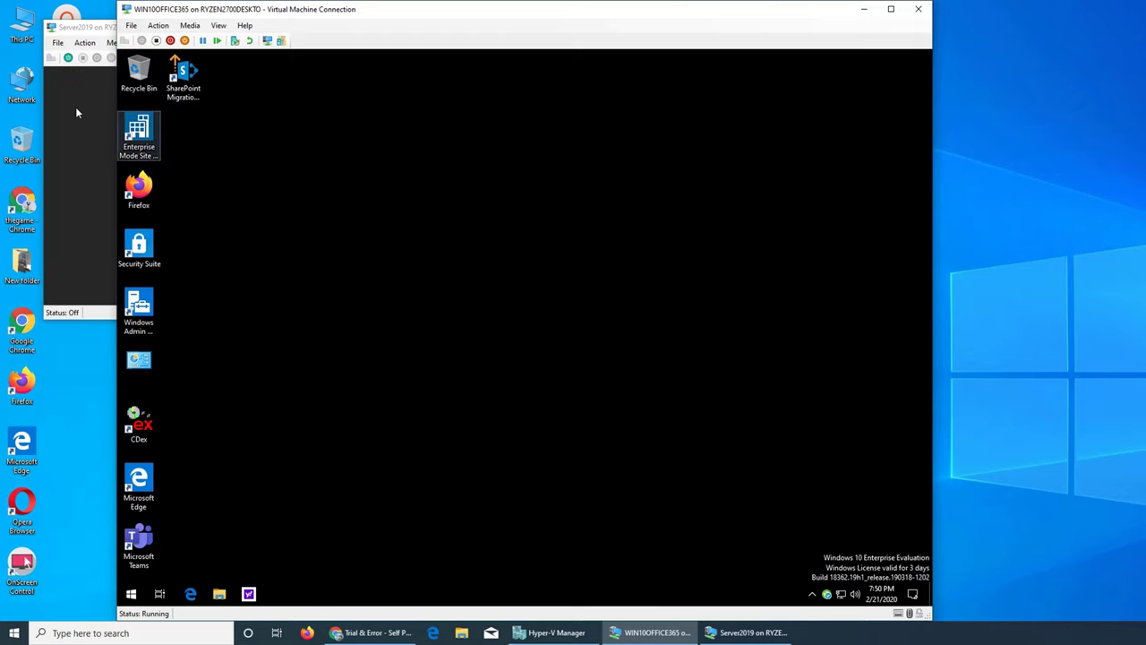
- Close the Server2019 connection window, check its power state in Hyper-V Manager and return to WIN10OFFICE365
left_click(76, 106)
left_click(411, 27)
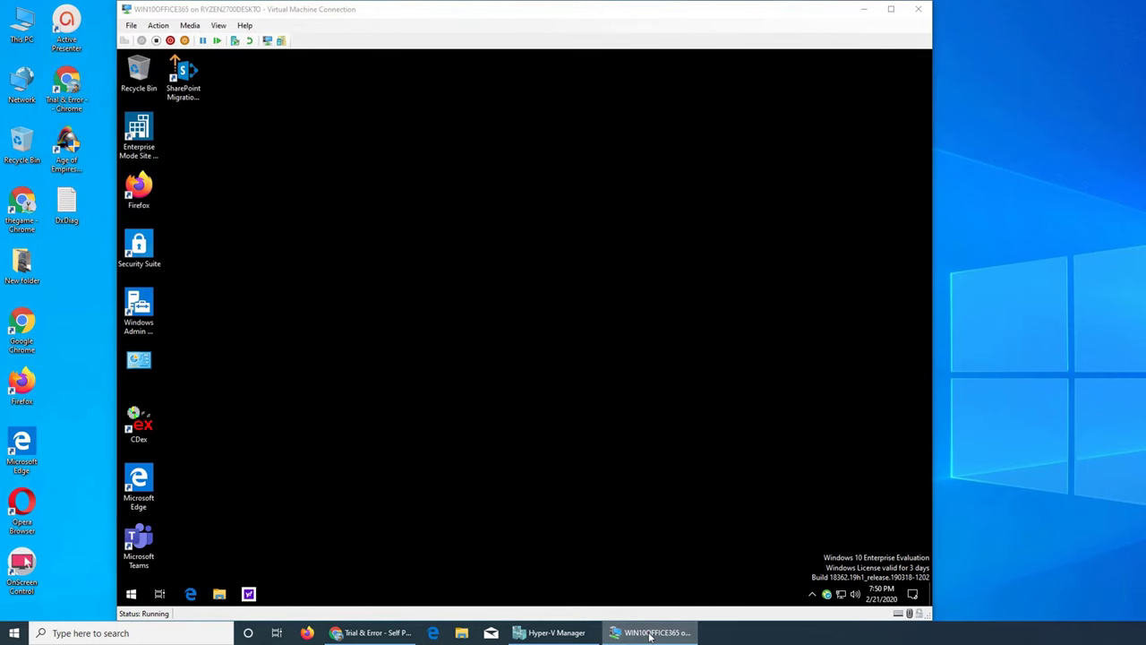
left_click(582, 633)
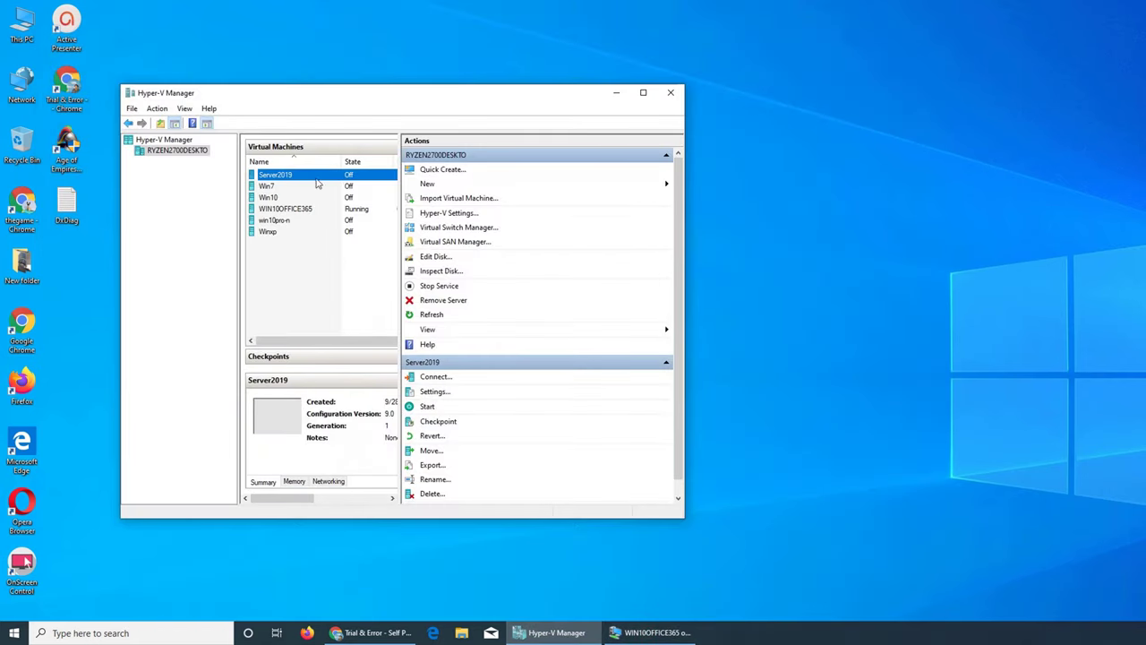
double_click(295, 208)
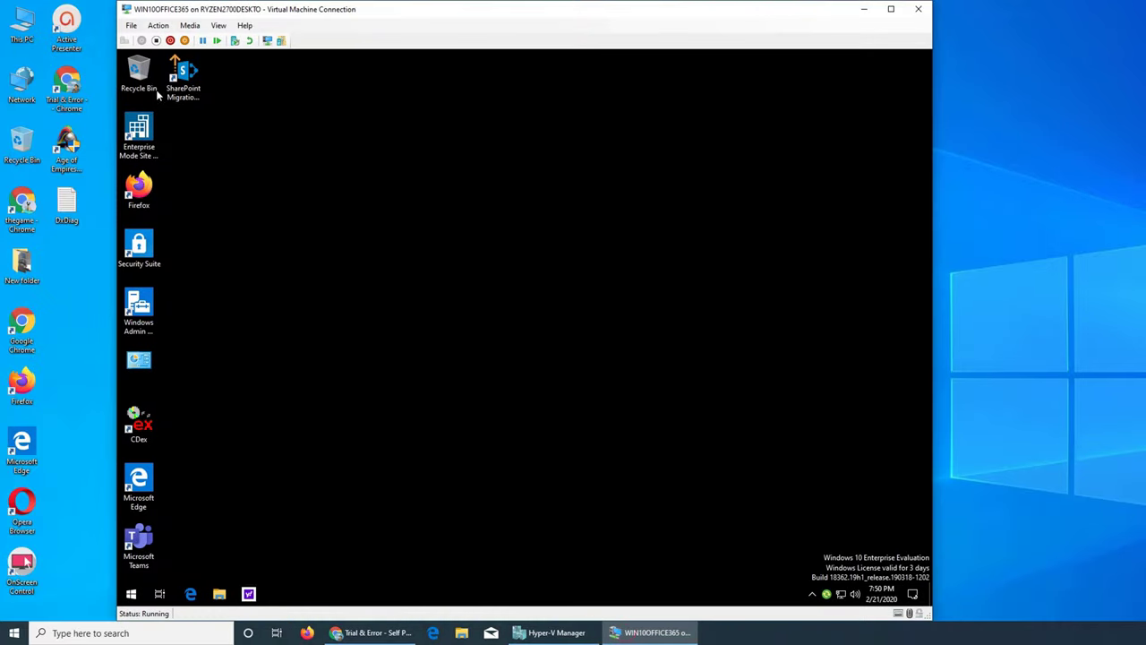
- Reopen File Explorer in WIN10OFFICE365 and open the offline sites file in Notepad with Server2019 off
left_click(220, 594)
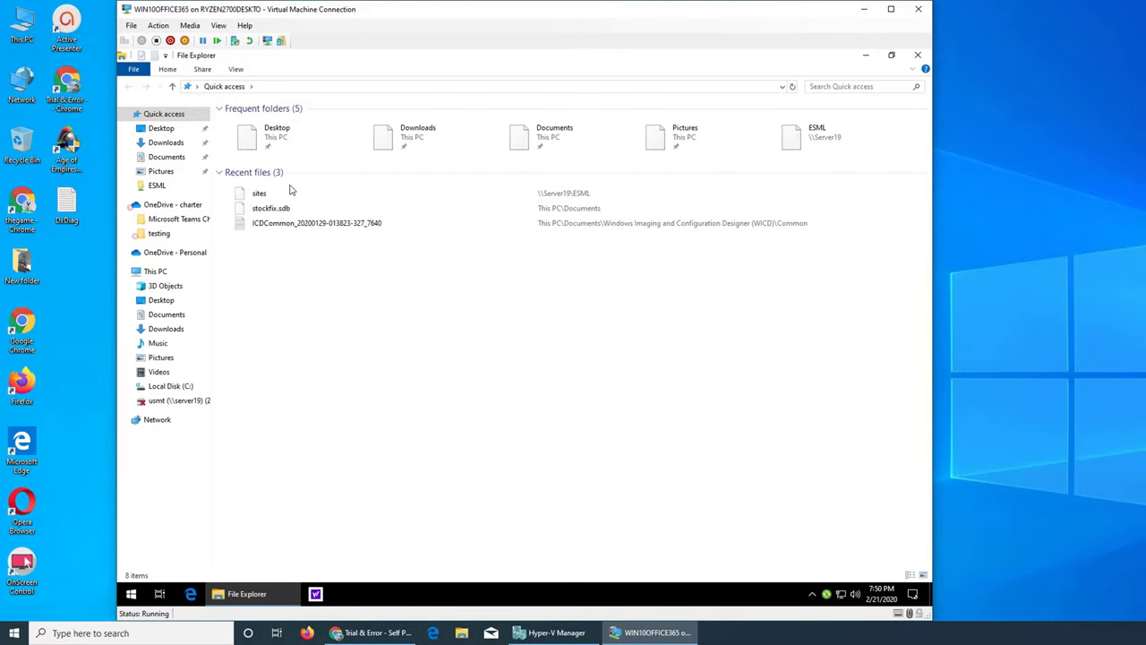
left_click(257, 195)
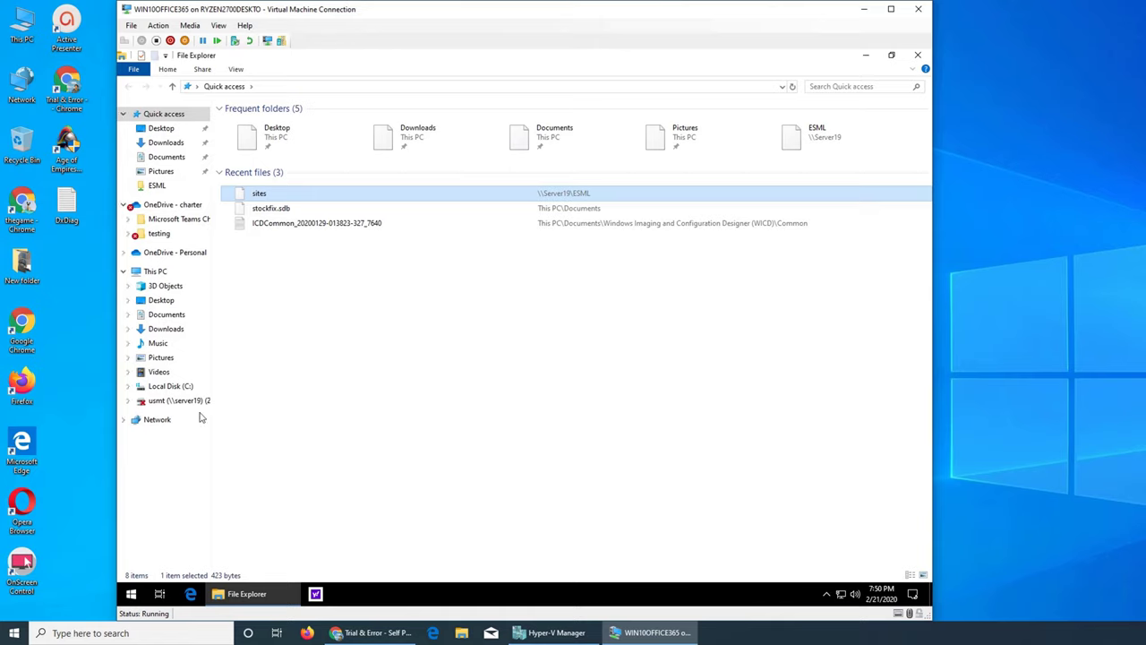
left_click(154, 427)
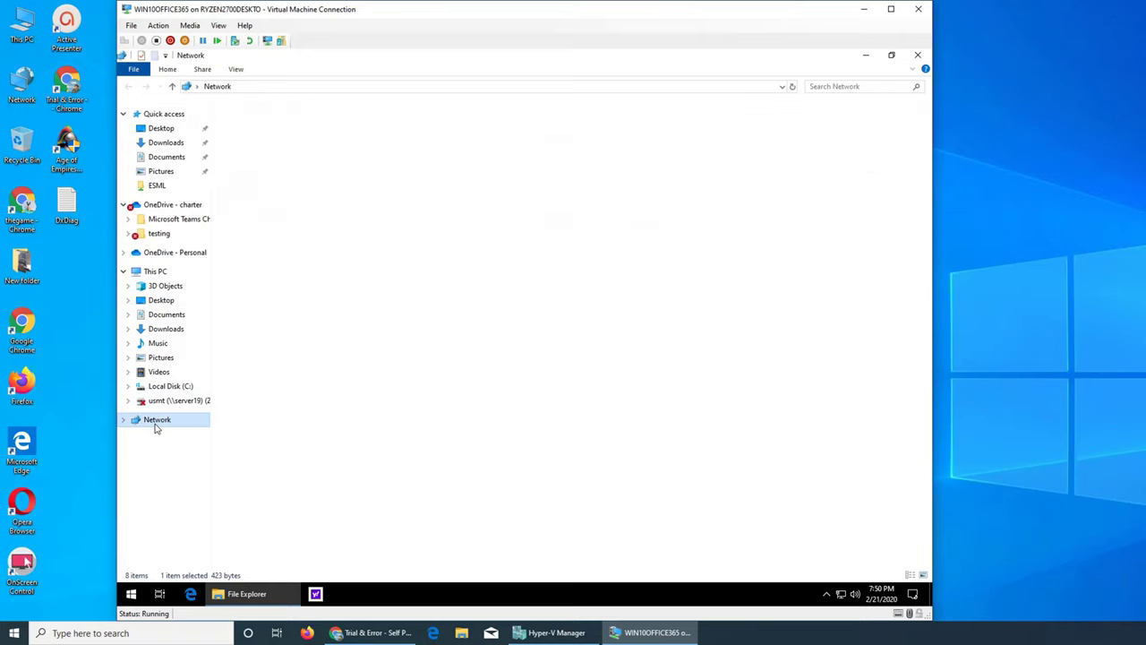
left_click(659, 323)
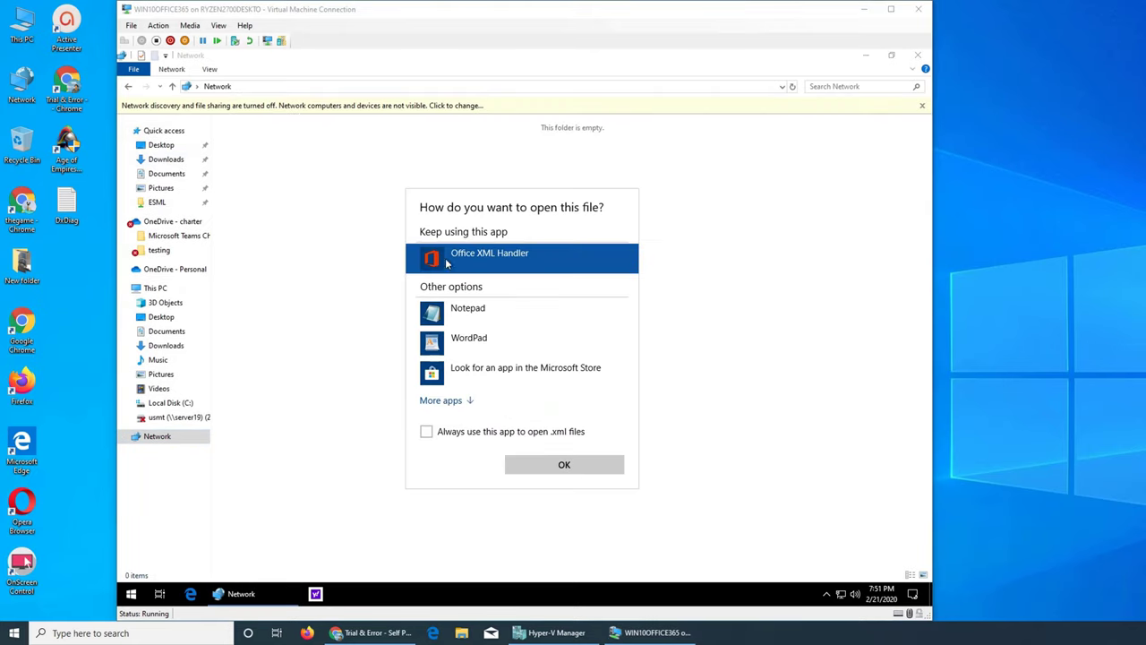
left_click(455, 313)
left_click(561, 469)
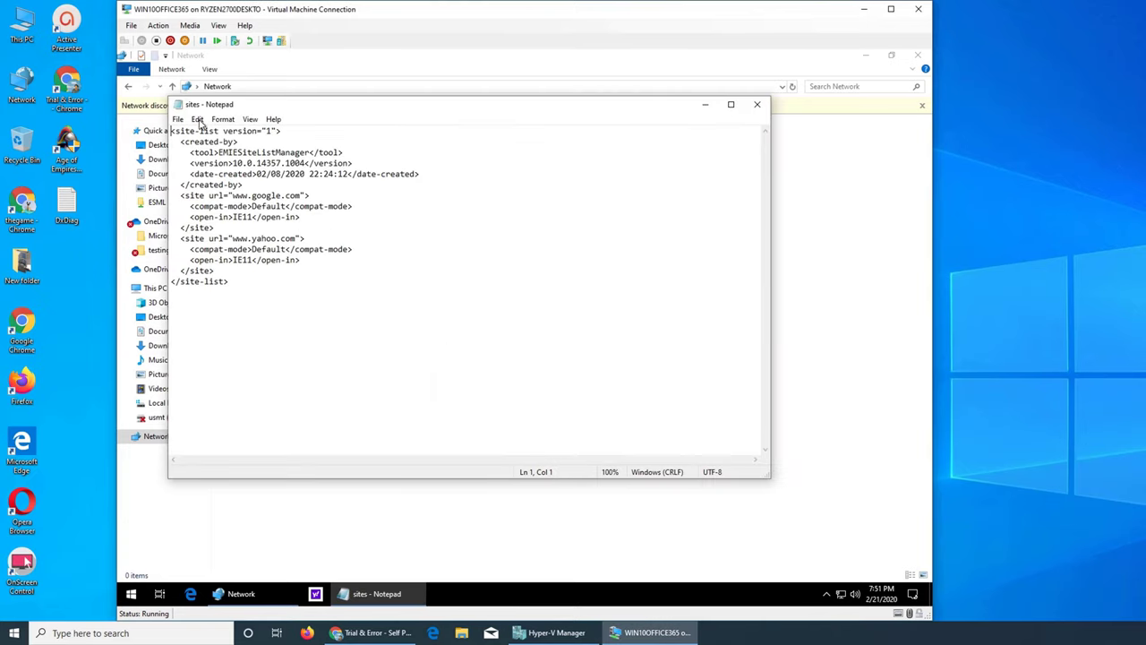
- Check the power state of Server2019 in Hyper-V Manager, return to WIN10OFFICE365 and close the sites file
left_click(654, 632)
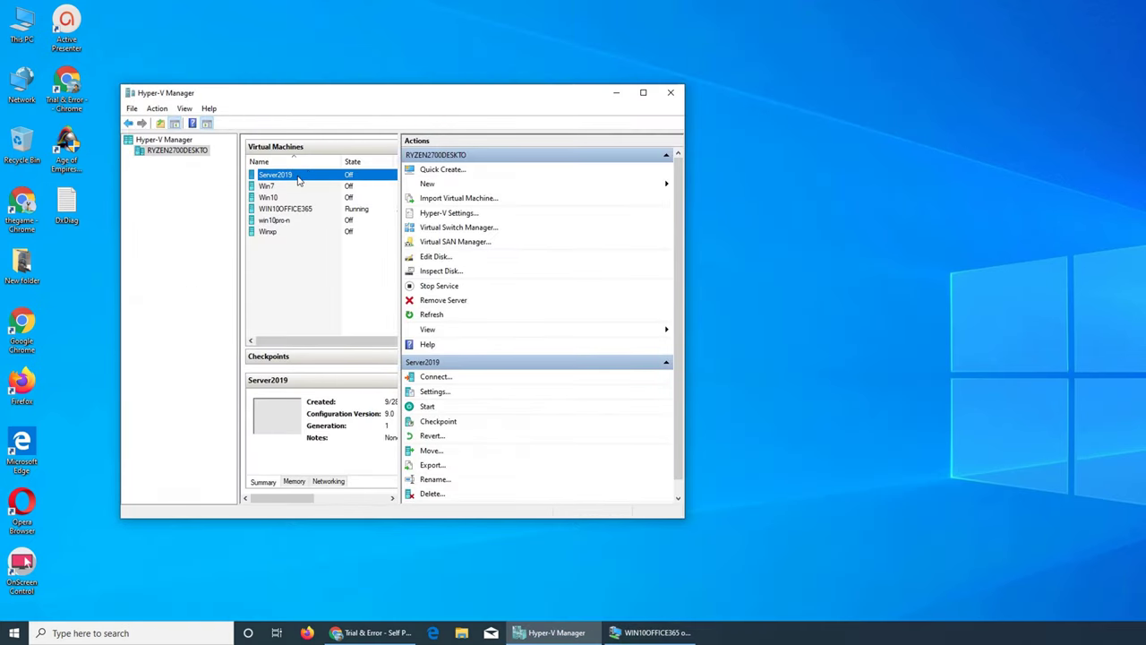
left_click(653, 632)
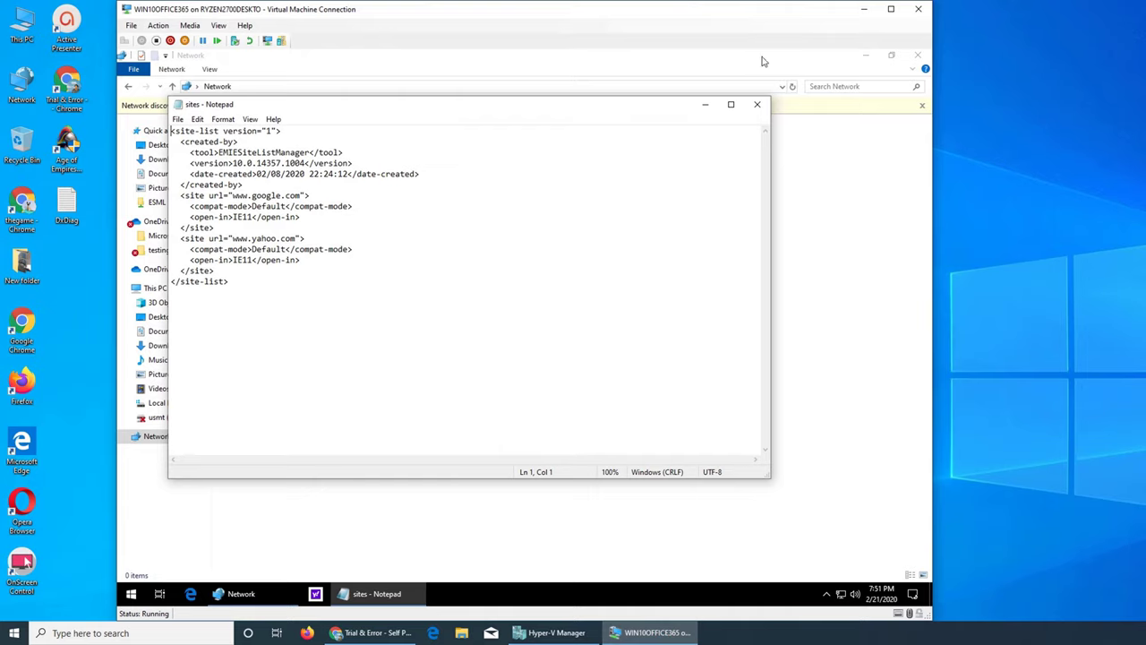
left_click(757, 106)
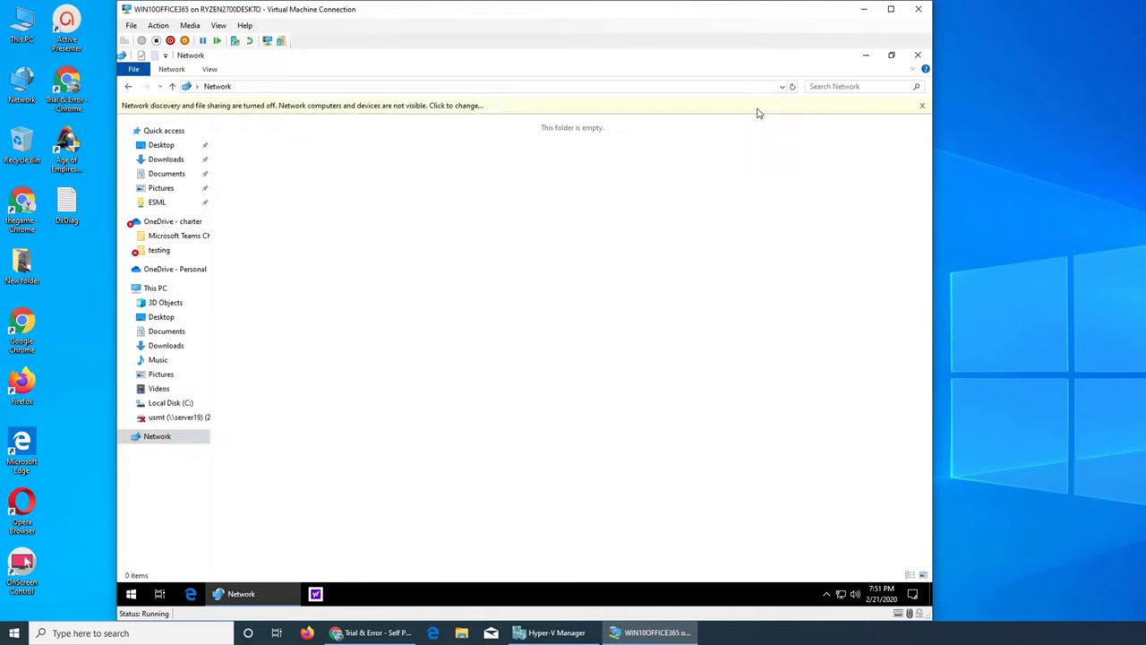
- Browse Quick access and the Network location in File Explorer, dismissing the network discovery message
left_click(865, 56)
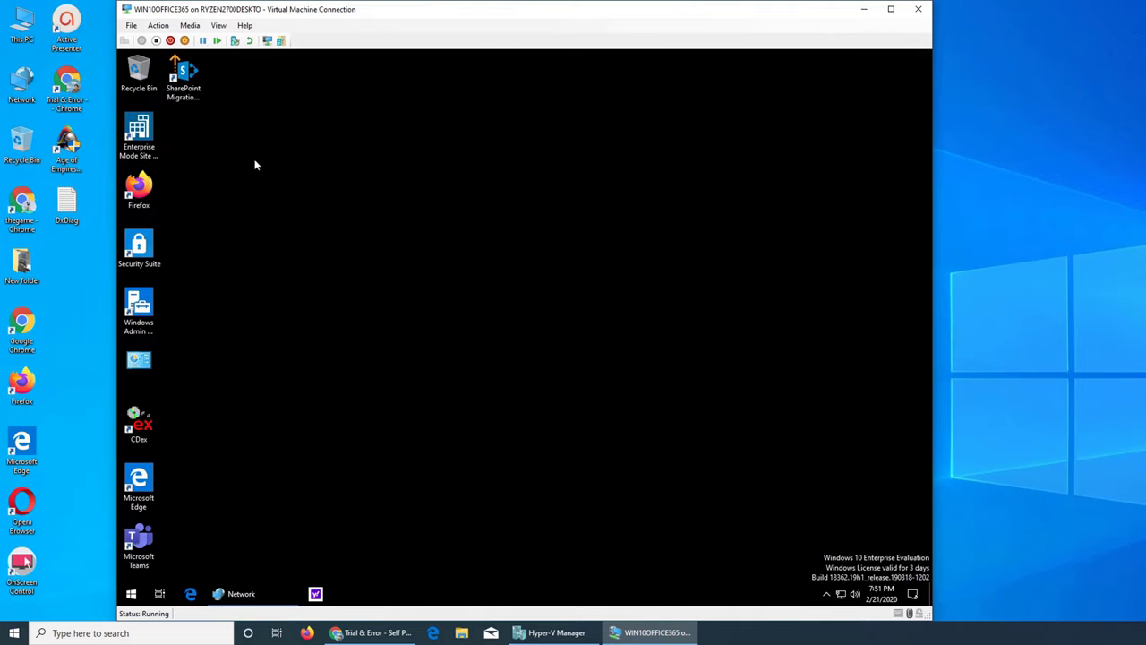
left_click(258, 598)
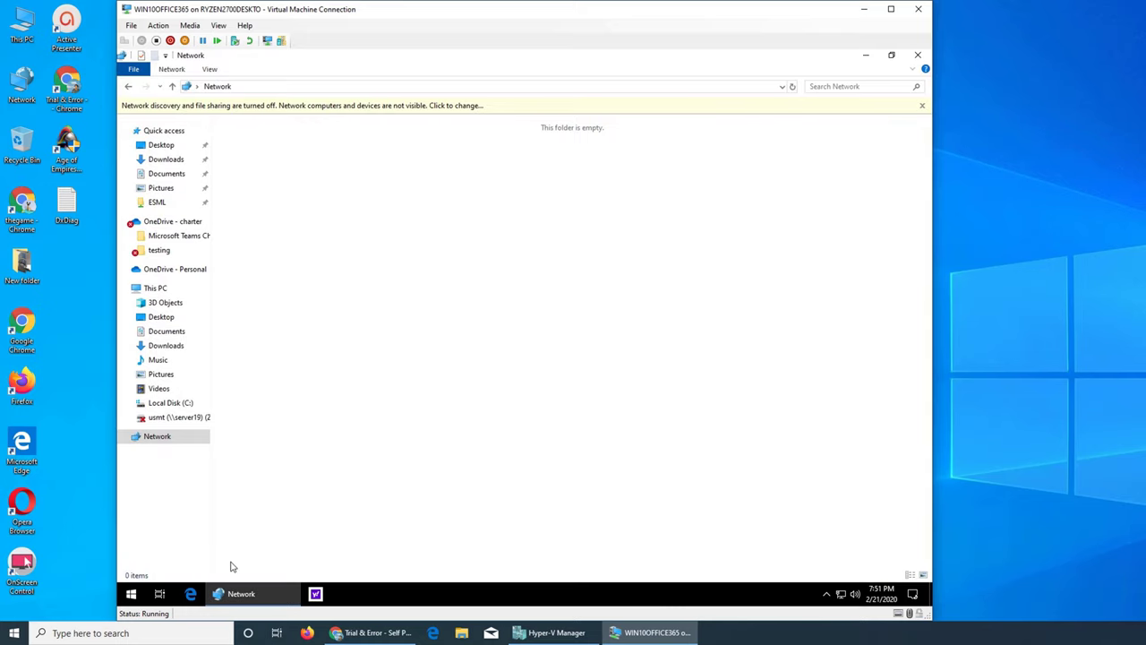
left_click(150, 131)
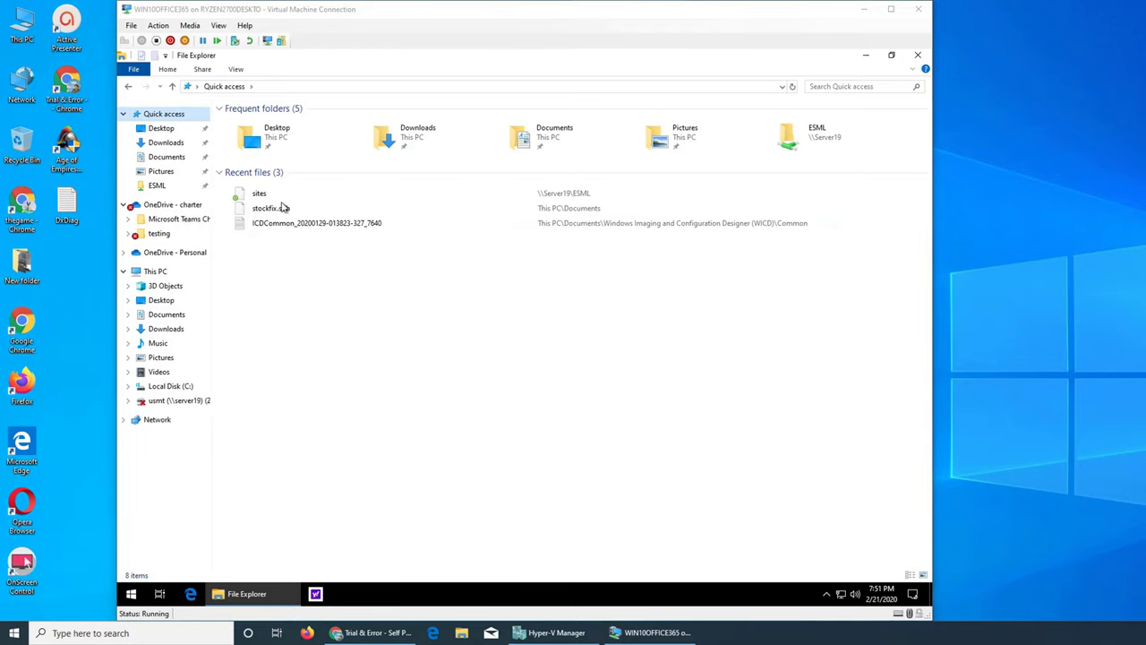
left_click(175, 418)
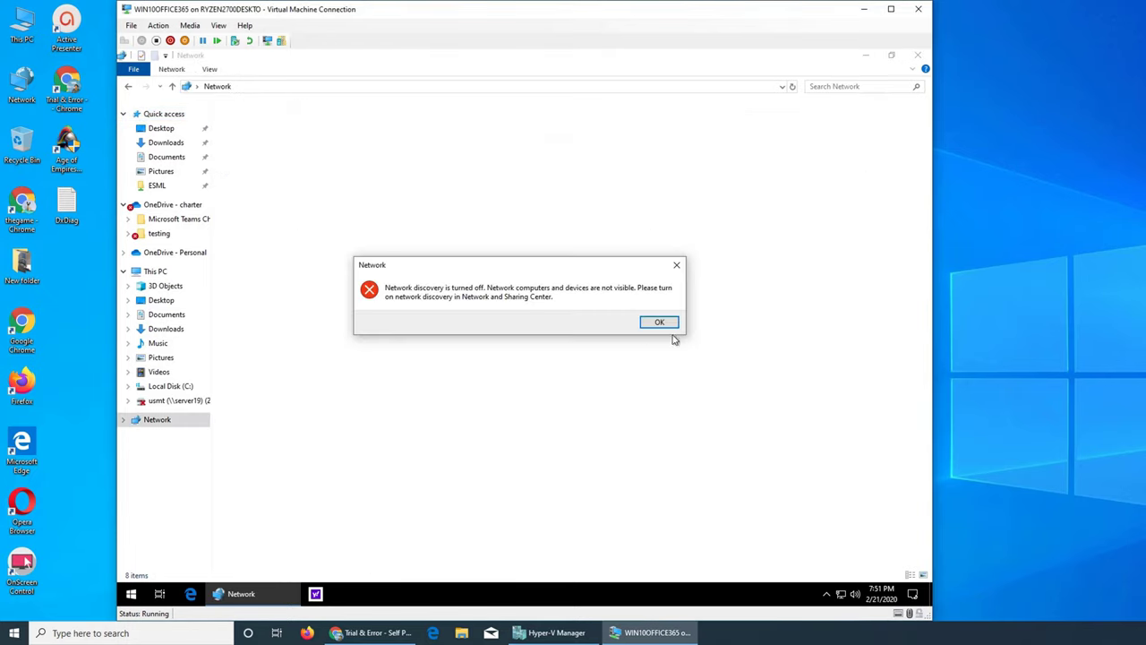
left_click(656, 324)
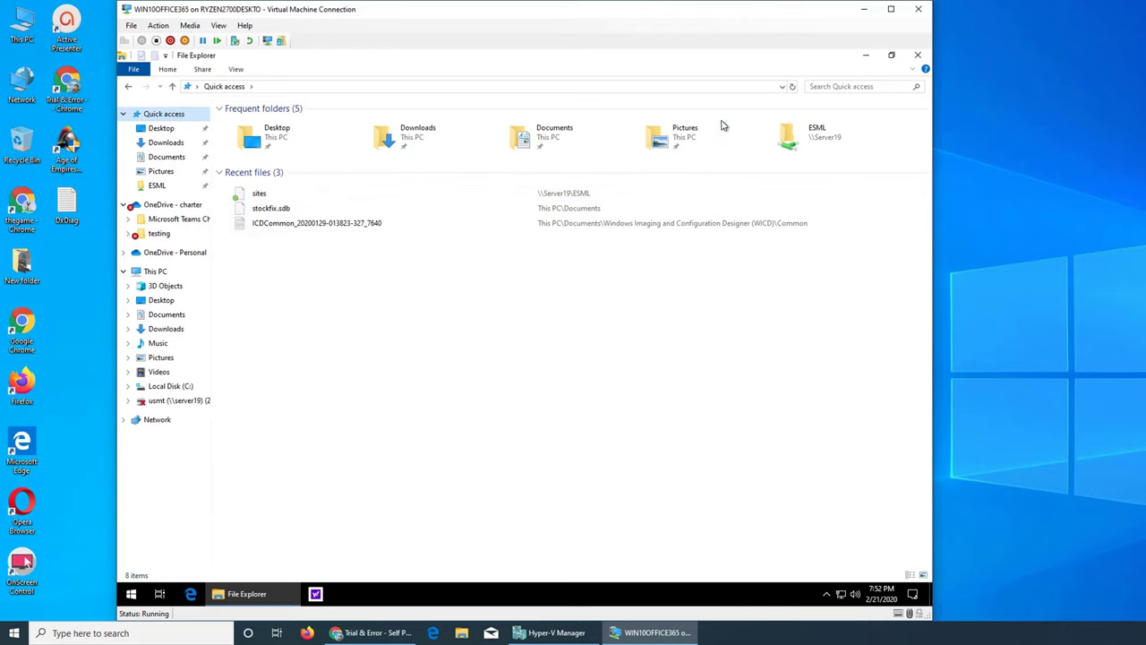
left_click(865, 54)
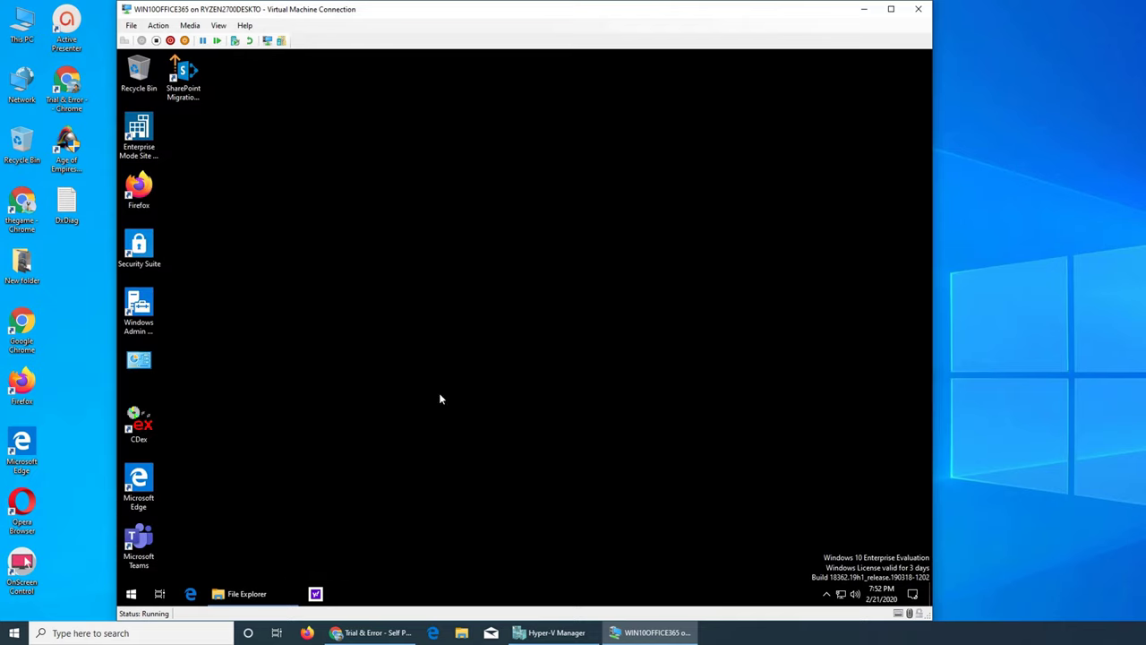
left_click(260, 594)
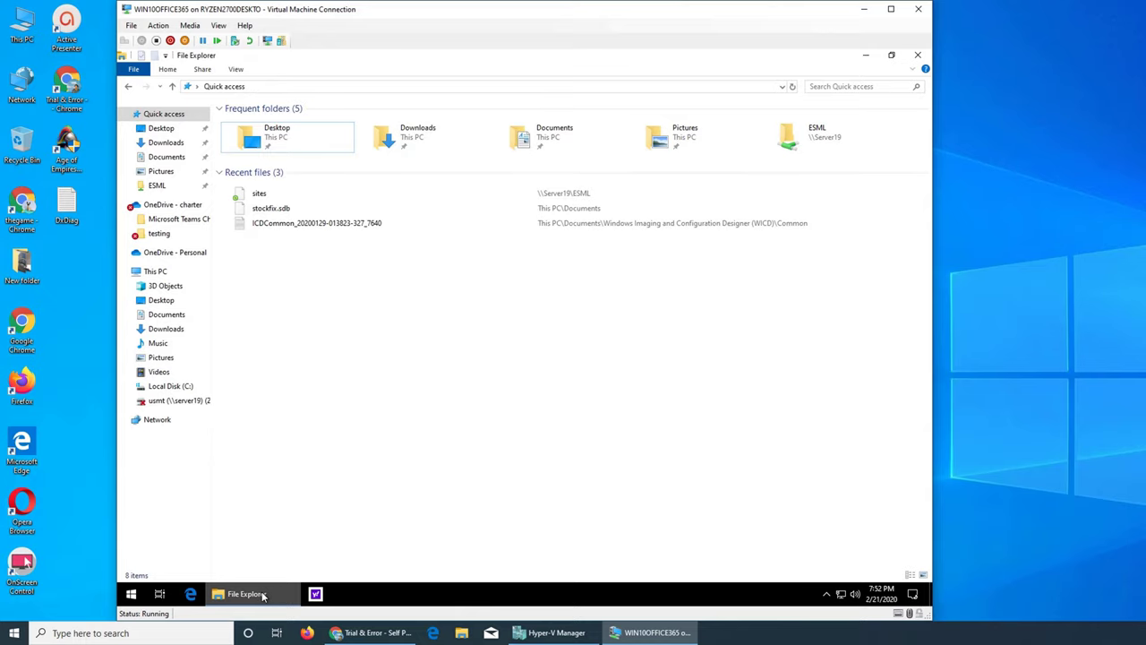
- Open the sites file from Quick access in Notepad again while Server2019 is off
left_click(159, 594)
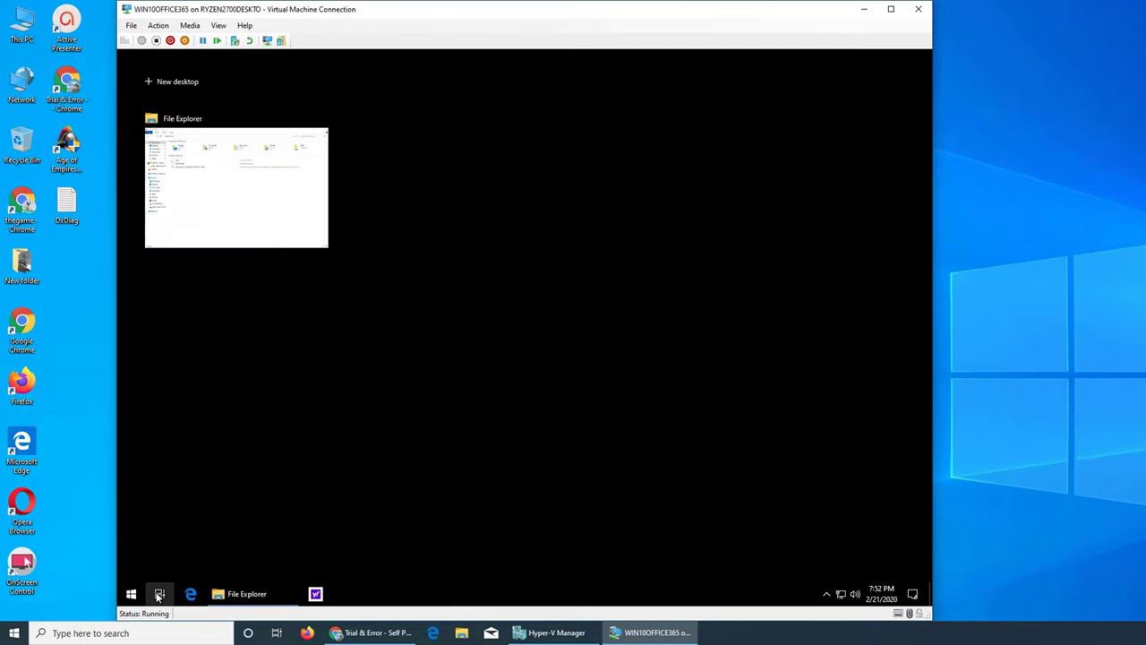
left_click(230, 152)
left_click(260, 195)
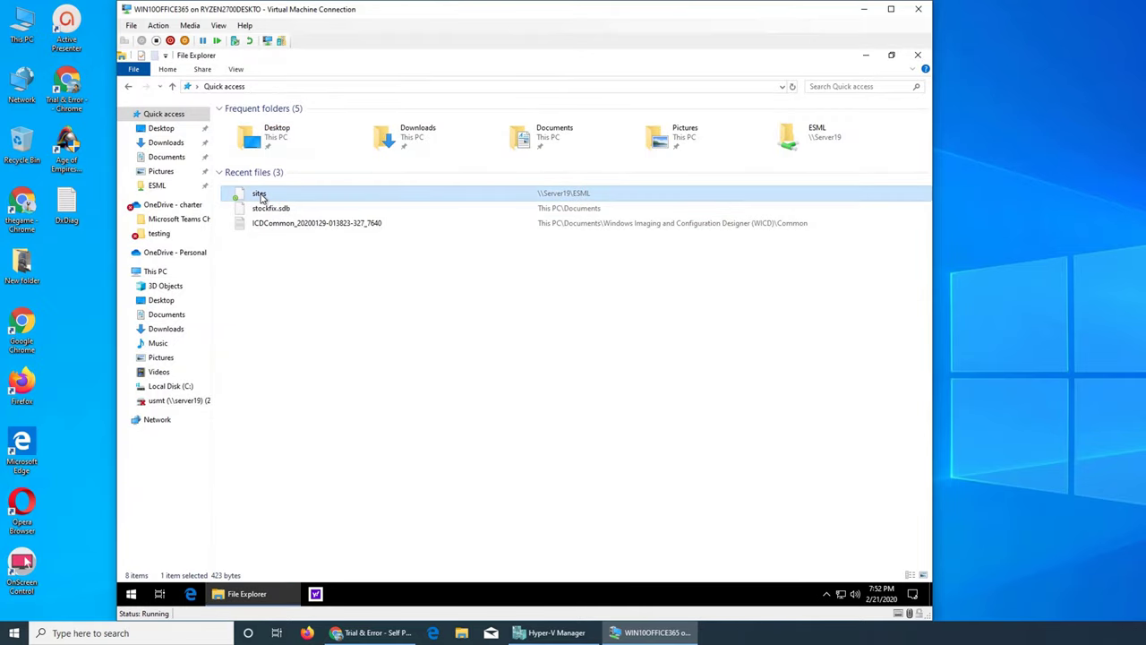
double_click(261, 197)
left_click(465, 324)
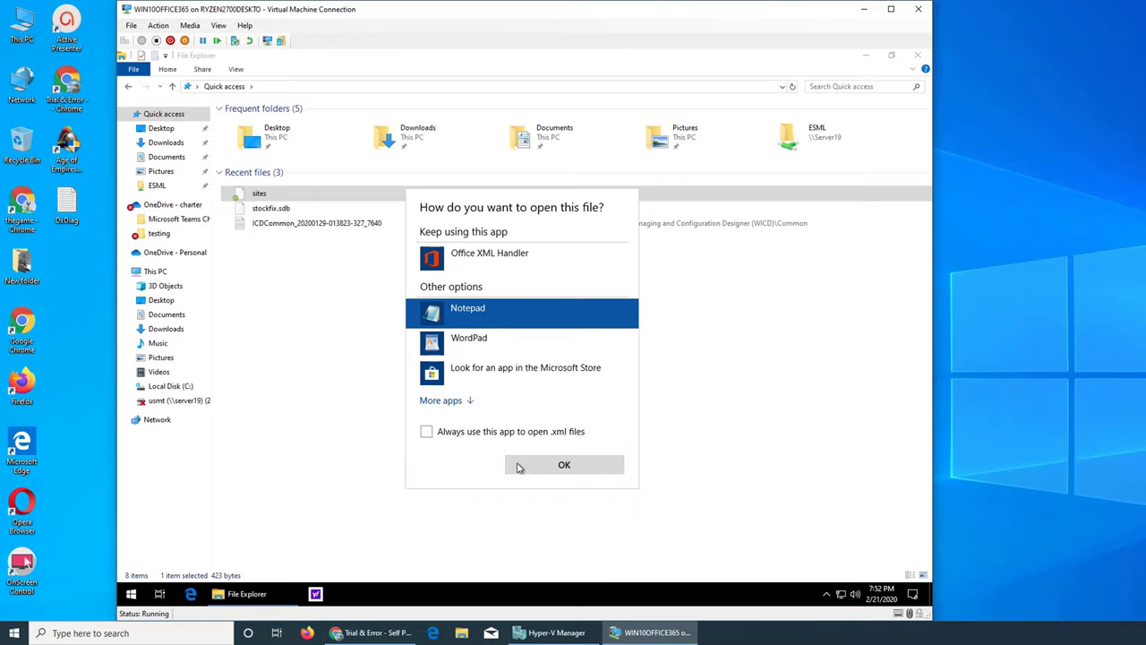
left_click(520, 433)
left_click(457, 435)
left_click(542, 467)
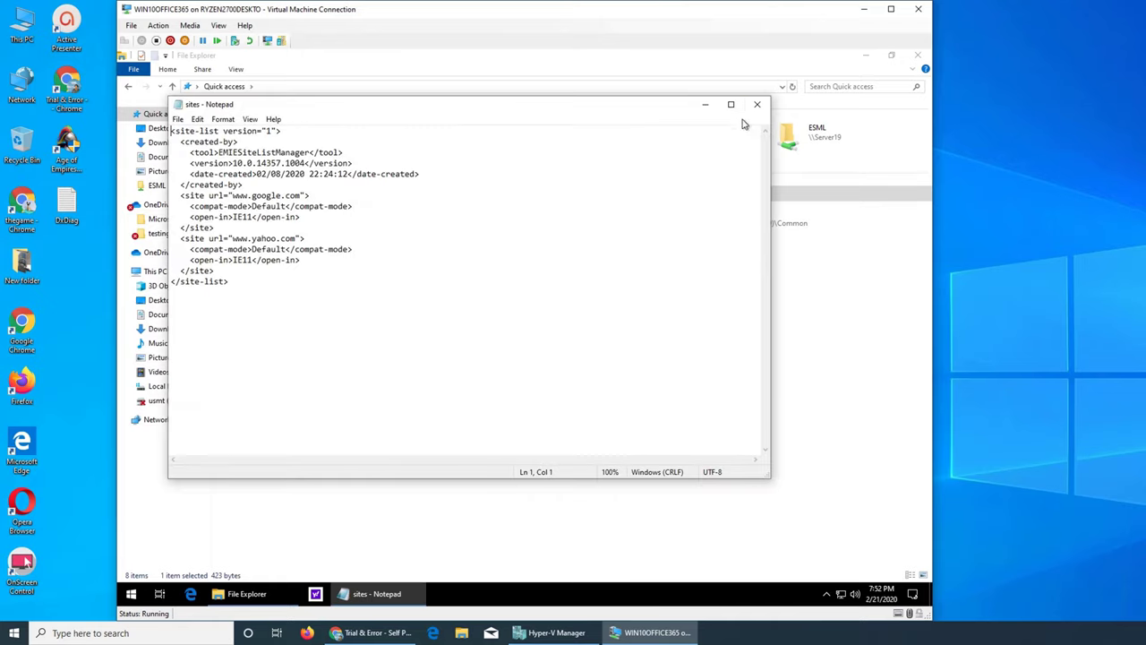
- Close Notepad, recheck the power state of Server2019 in Hyper-V Manager and return to WIN10OFFICE365
left_click(757, 104)
left_click(614, 630)
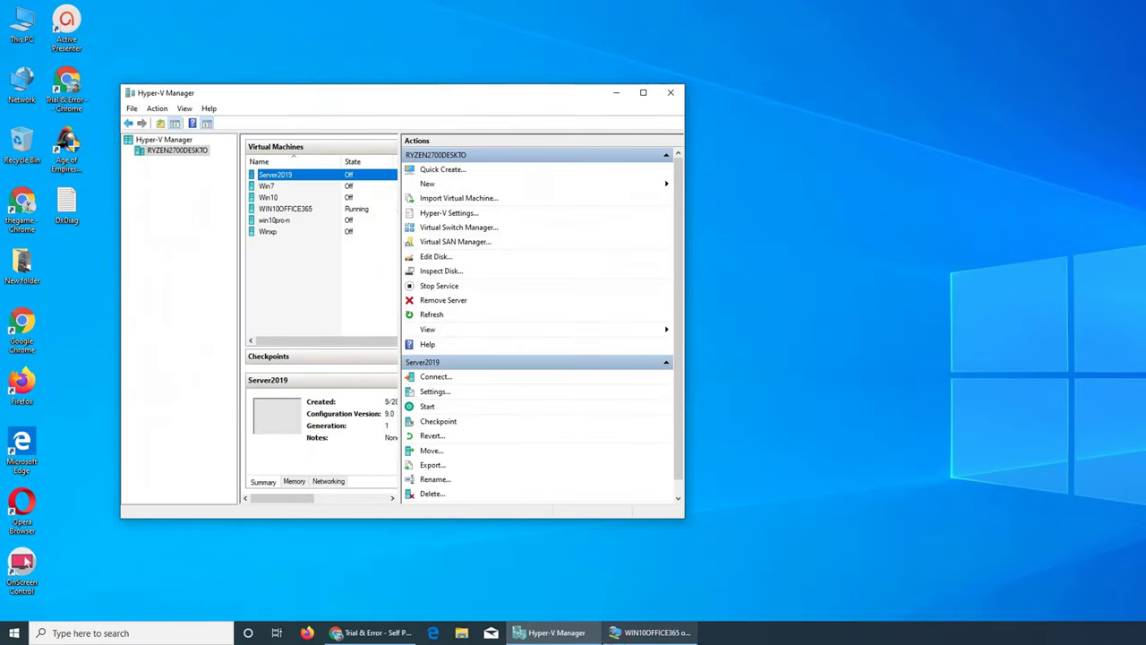
left_click(658, 630)
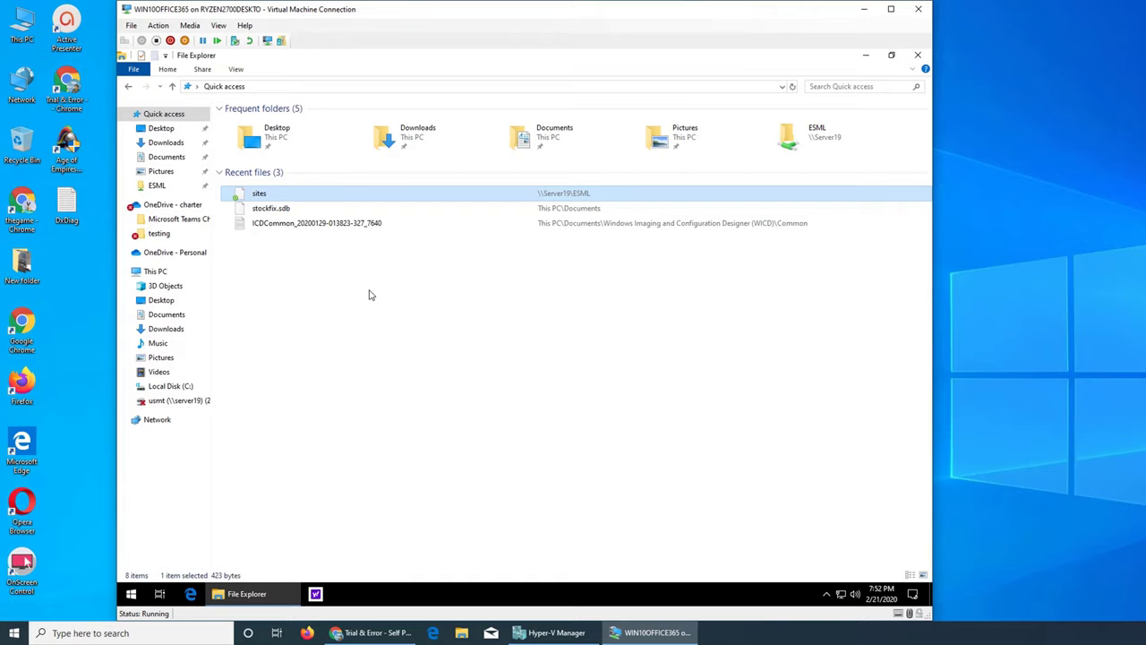
- Open the ESML share from Quick access and examine the actions offered for the sites file
left_click(154, 187)
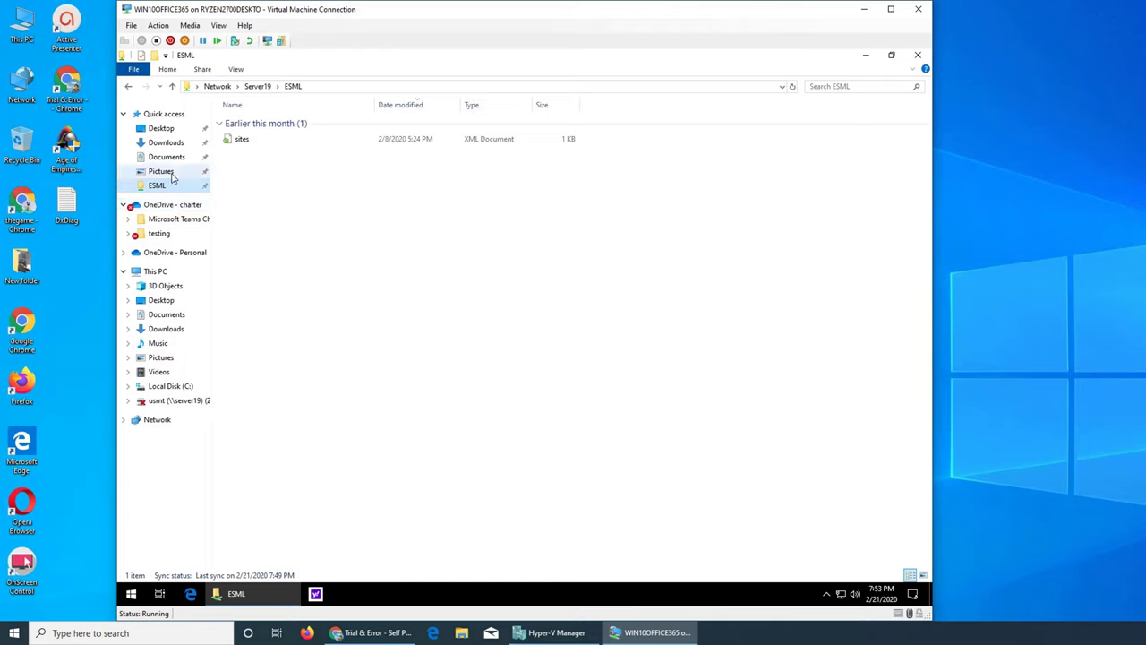
right_click(253, 142)
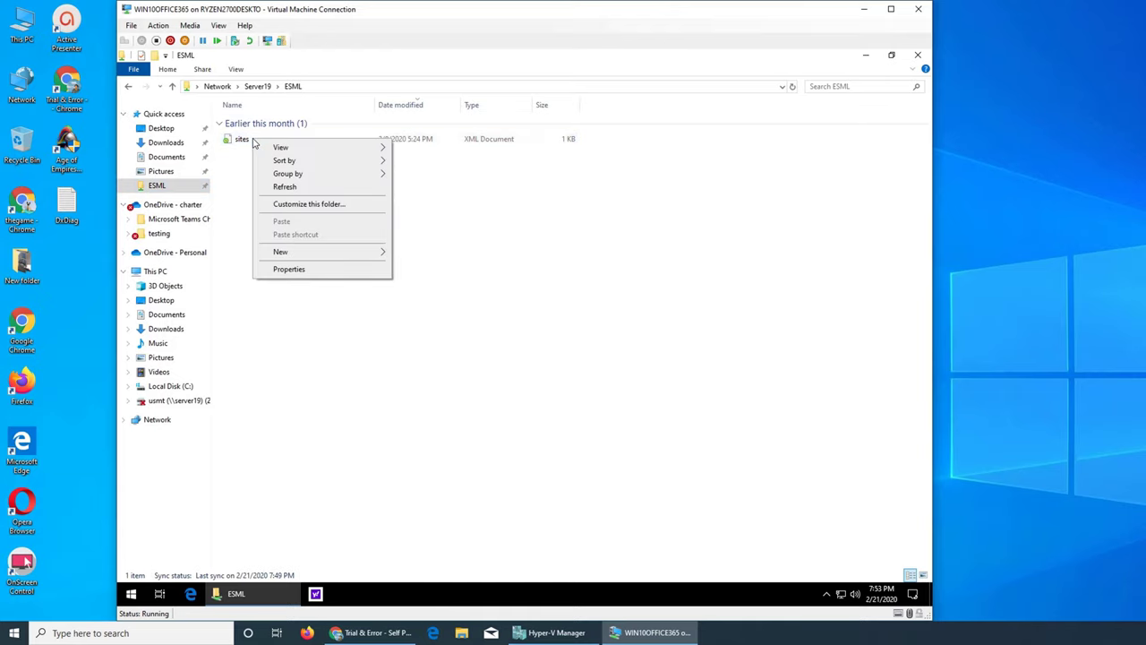
left_click(239, 145)
right_click(237, 141)
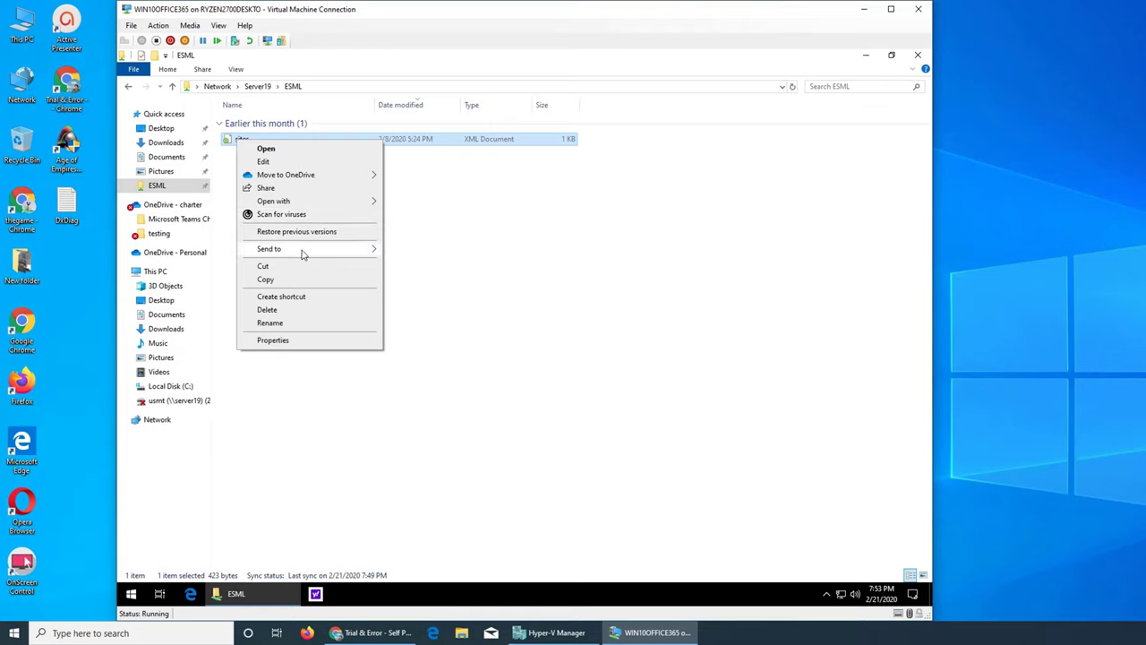
left_click(453, 277)
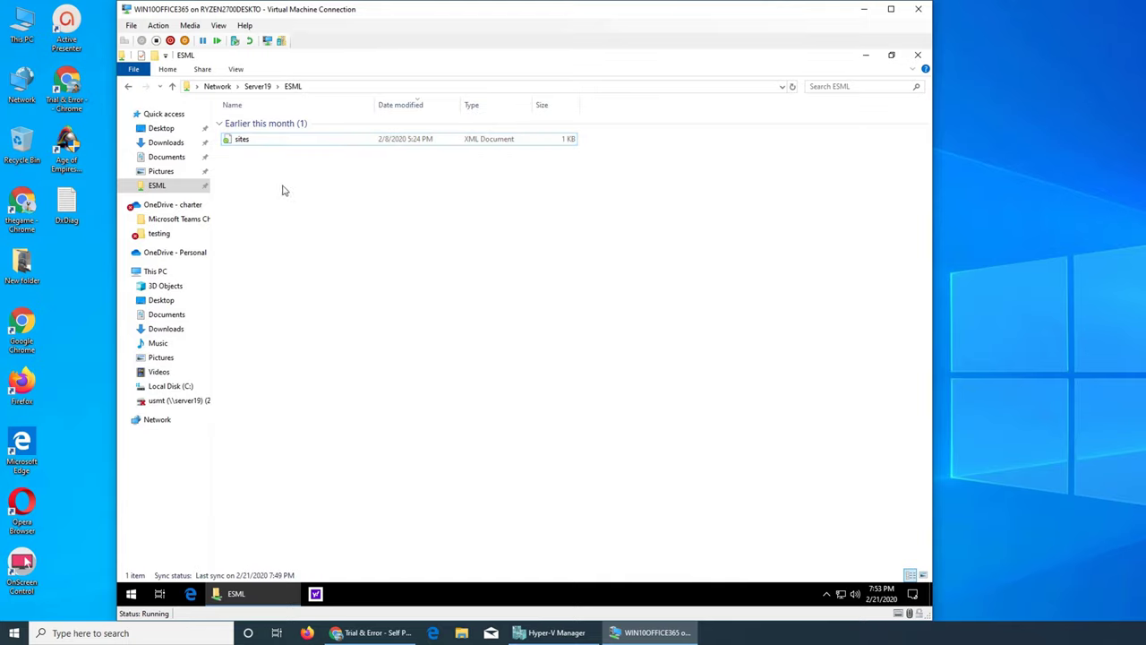